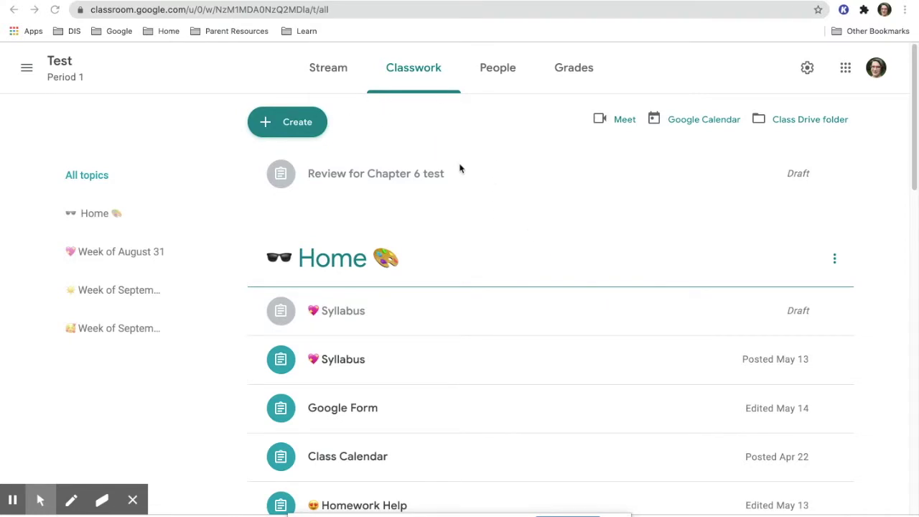
Step: Start a new assignment titled 'Test'
left_click(283, 125)
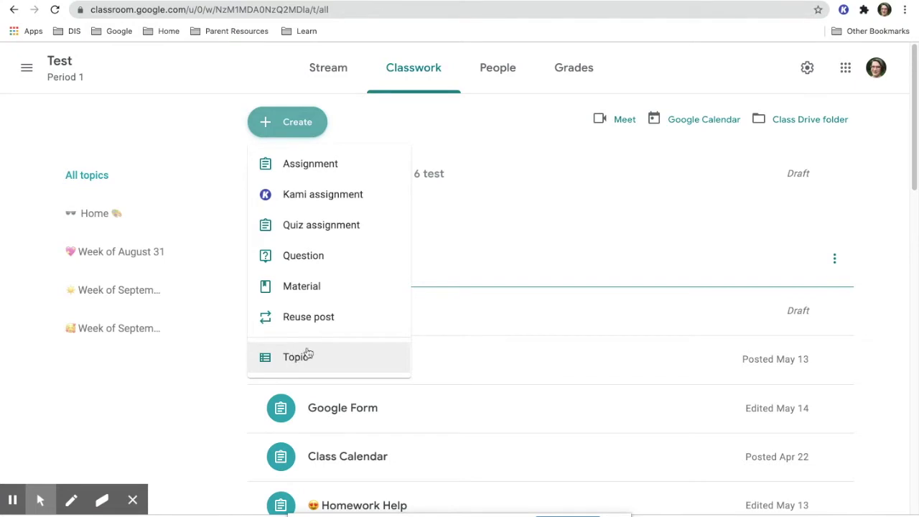
left_click(350, 164)
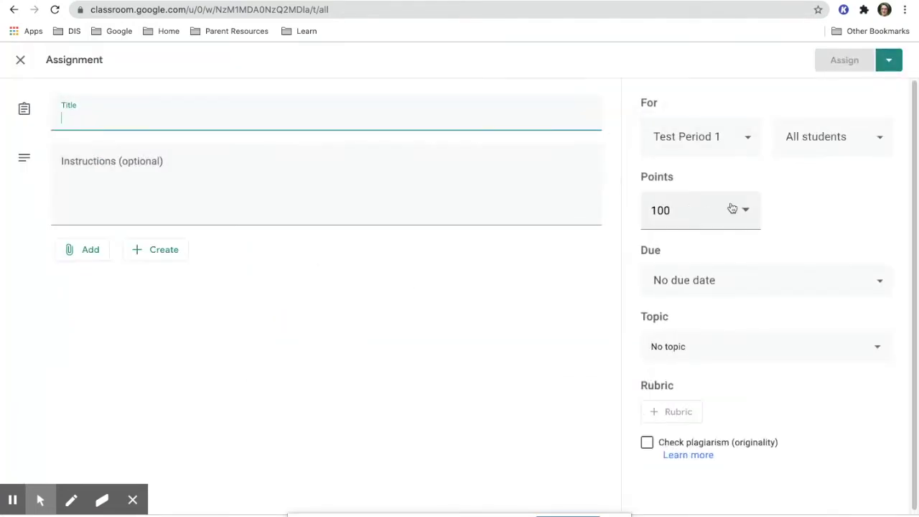
type("Test")
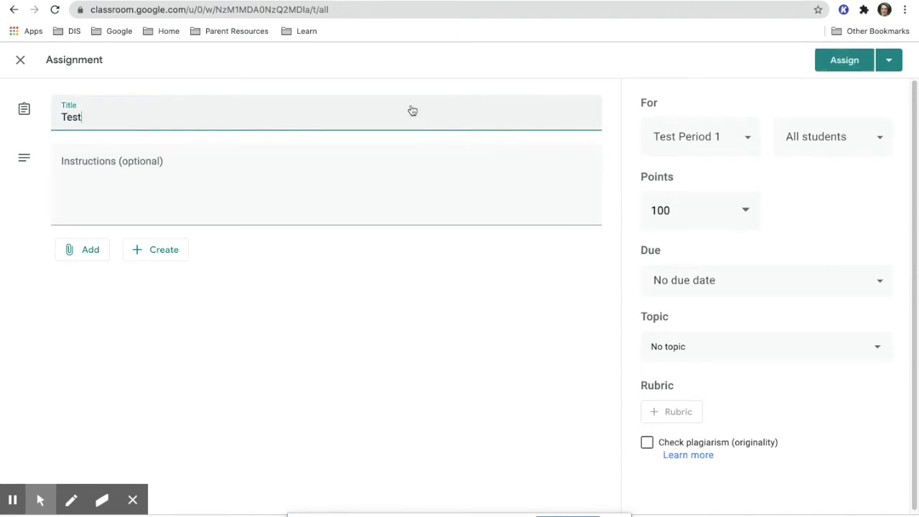
left_click(326, 191)
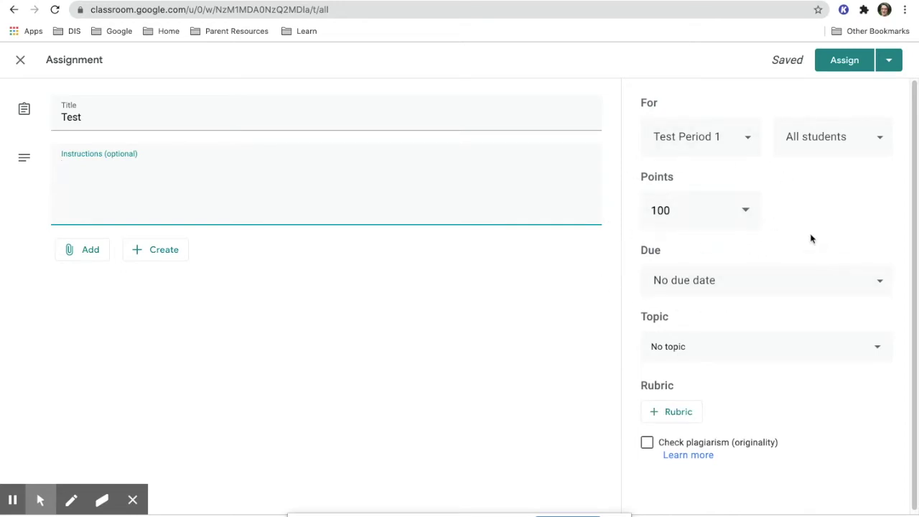
Step: Check the Assign options for Test Period 1, then bring up the Add attachment choices
left_click(889, 61)
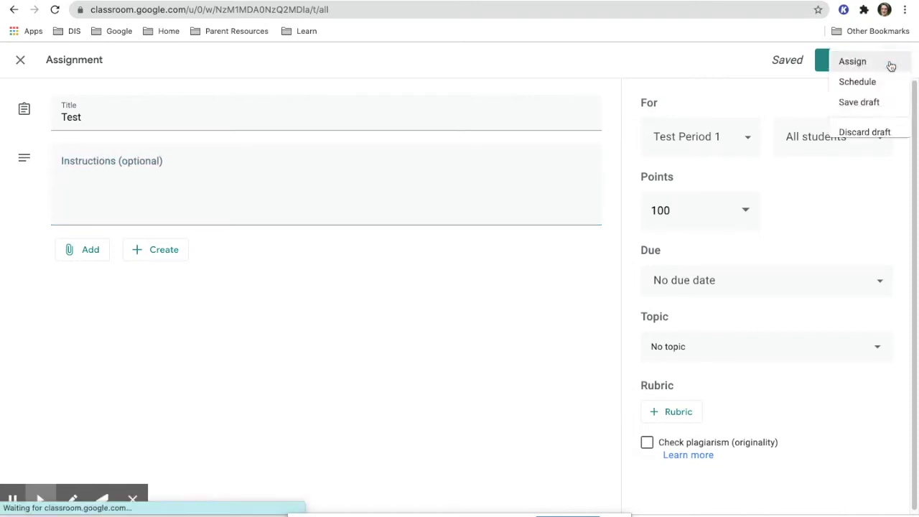
left_click(92, 260)
left_click(92, 259)
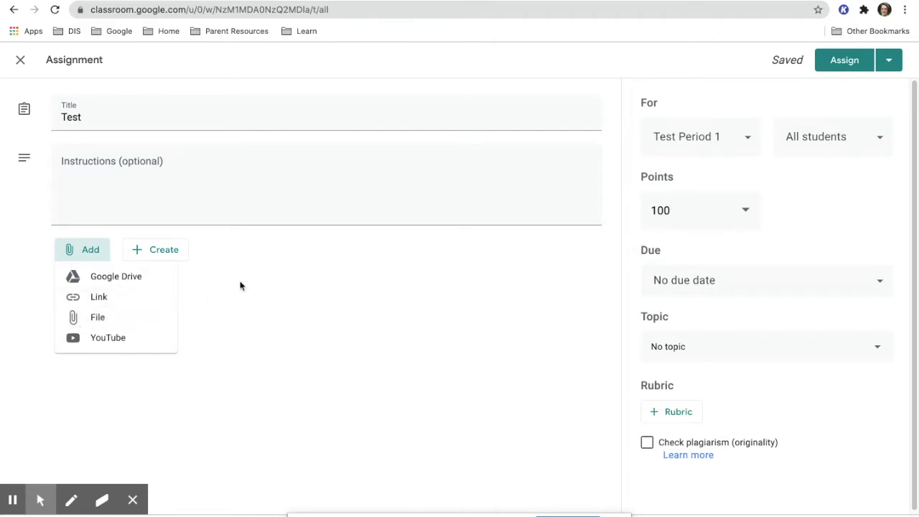
Step: Attach the Classroom scripts Google Doc from Drive, review its student sharing option, and start a new browser tab
left_click(127, 279)
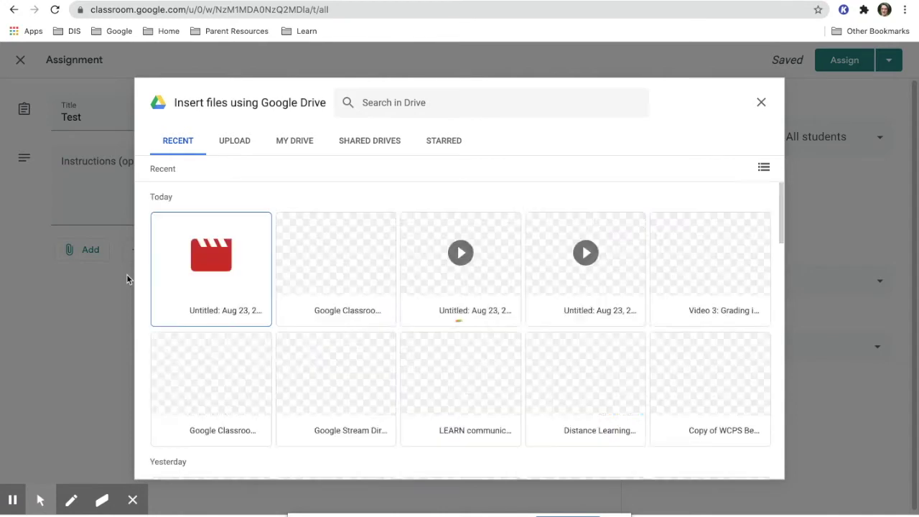
left_click(336, 260)
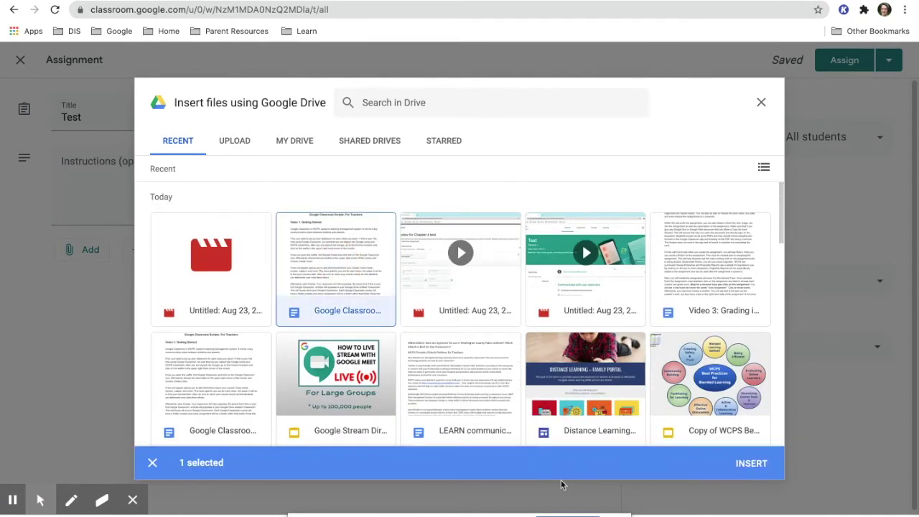
left_click(747, 464)
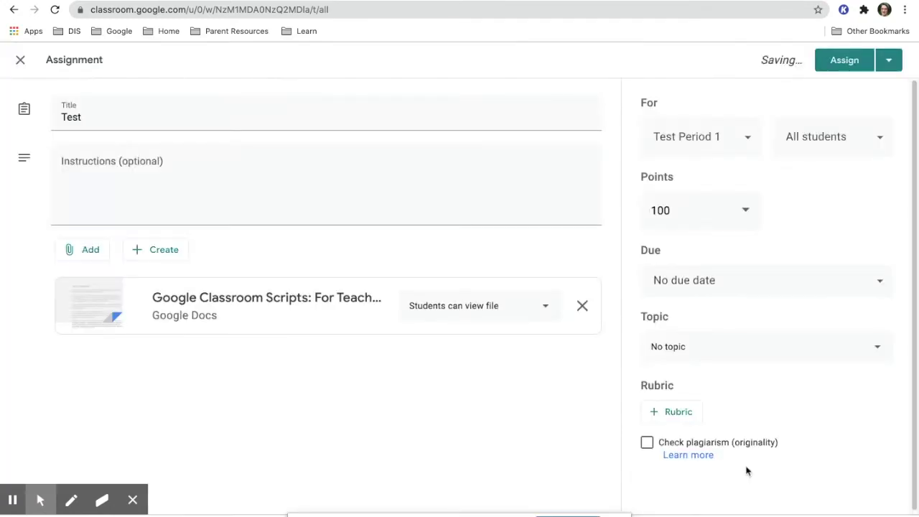
left_click(544, 309)
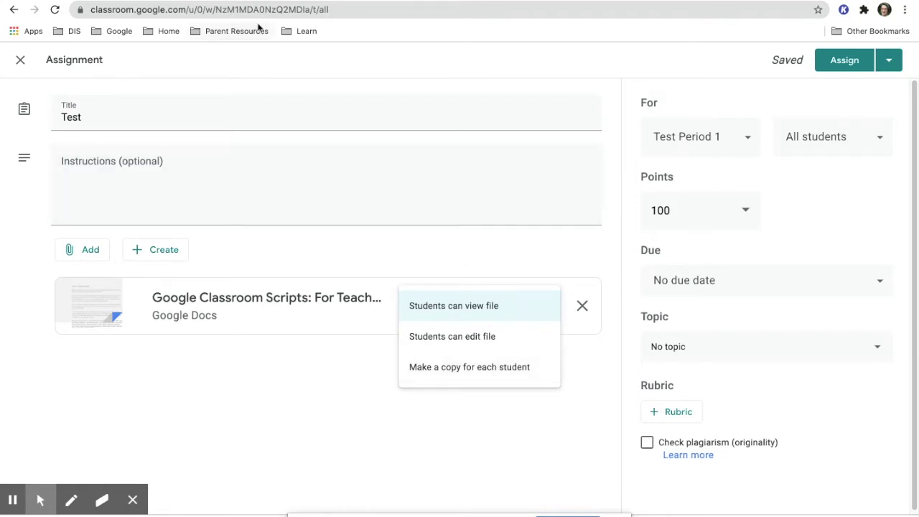
key("ctrl+t")
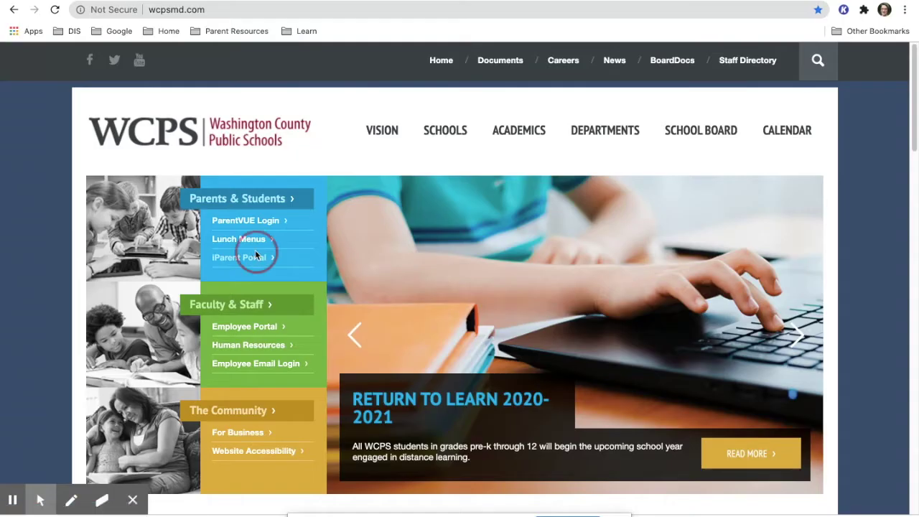
Step: Browse the WCPS iParent Portal and Distance Learning pages to the Google Classroom tutorial videos
left_click(256, 252)
scroll(474, 294, "down", 3)
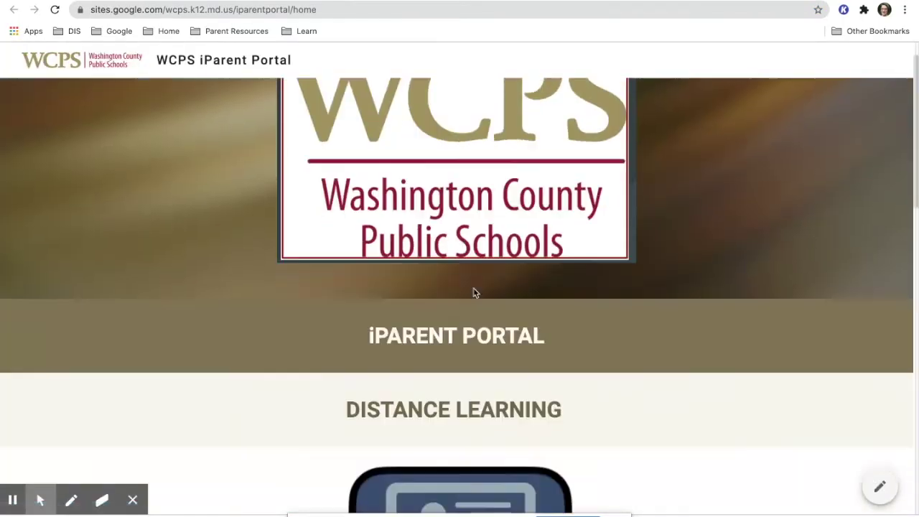
left_click(453, 422)
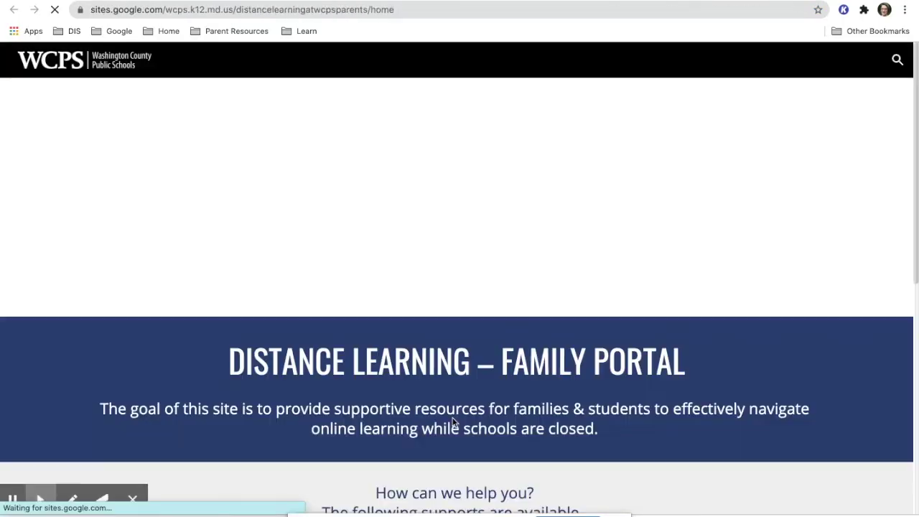
scroll(453, 422, "down", 3)
scroll(453, 422, "down", 4)
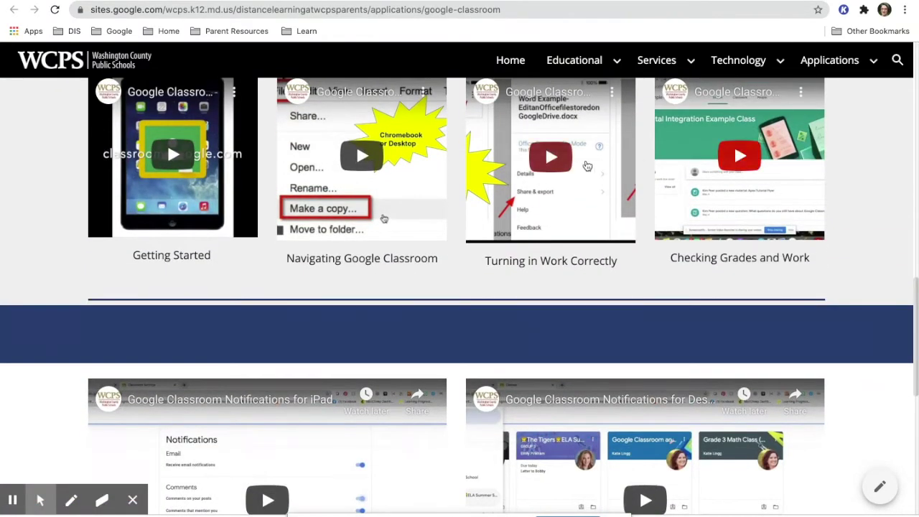
scroll(553, 178, "up", 1)
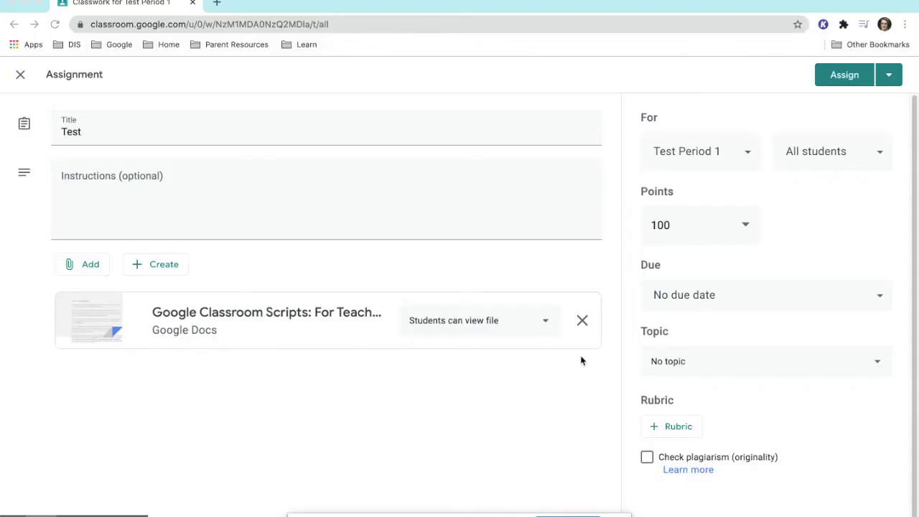
Step: Create a 2-point Punctuation rubric with capitalization and periods levels, and save it
left_click(664, 429)
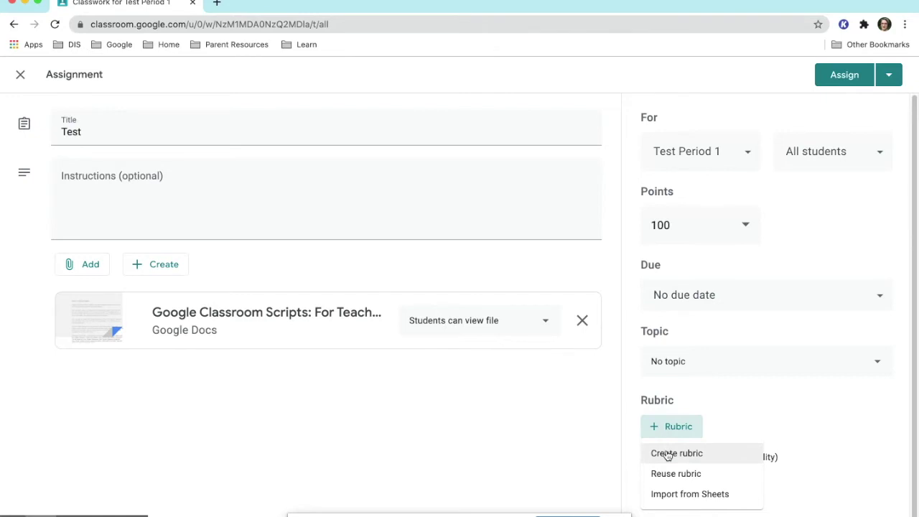
left_click(667, 455)
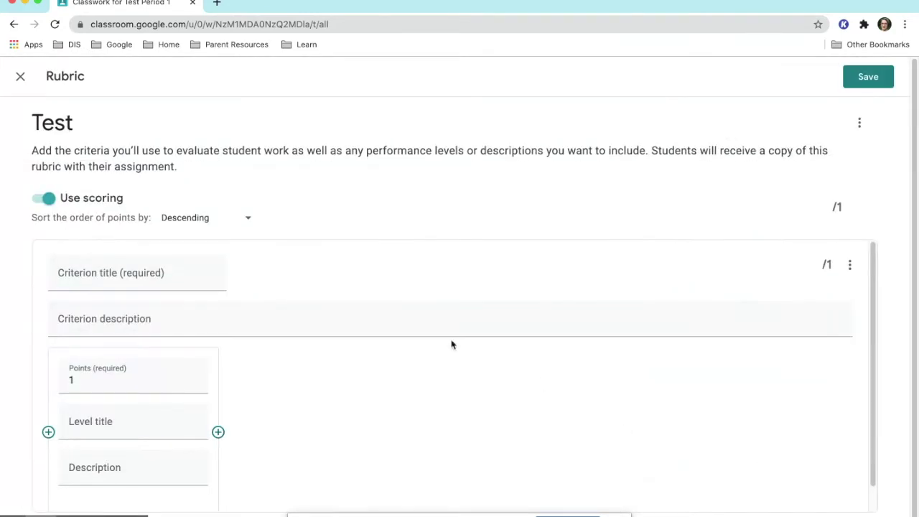
left_click(173, 273)
type("and p")
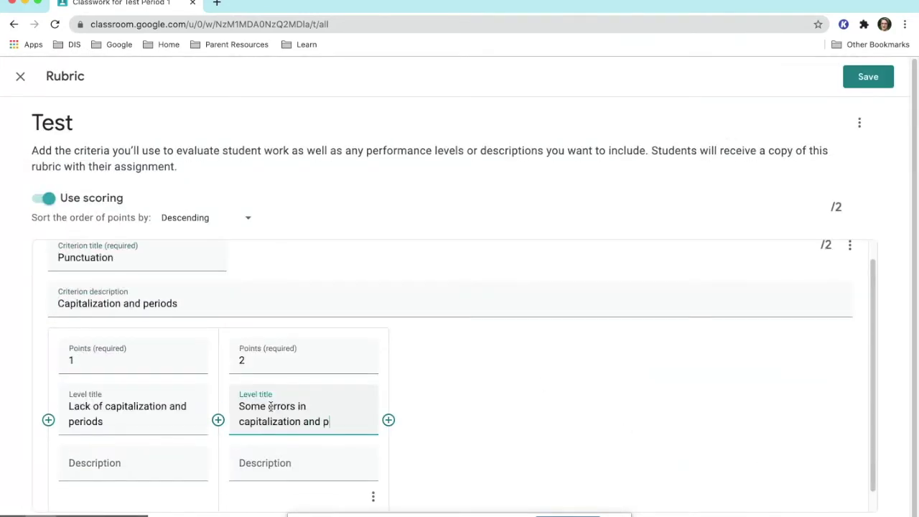
type("eriods.")
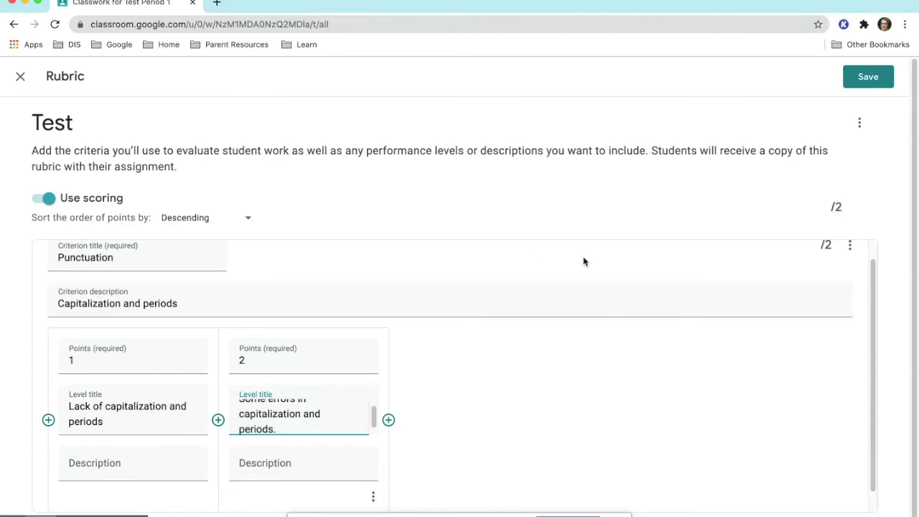
left_click(867, 78)
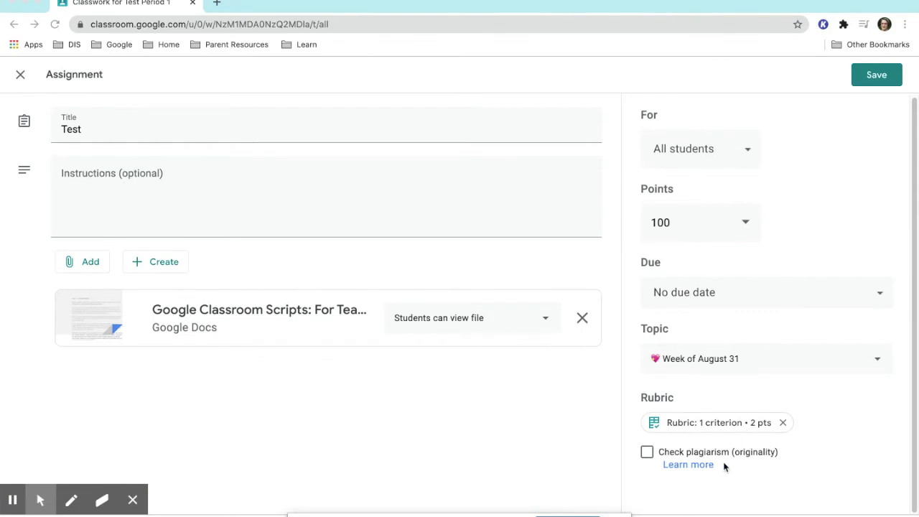
Step: Enable the plagiarism (originality) check on the Test assignment and save it
left_click(647, 452)
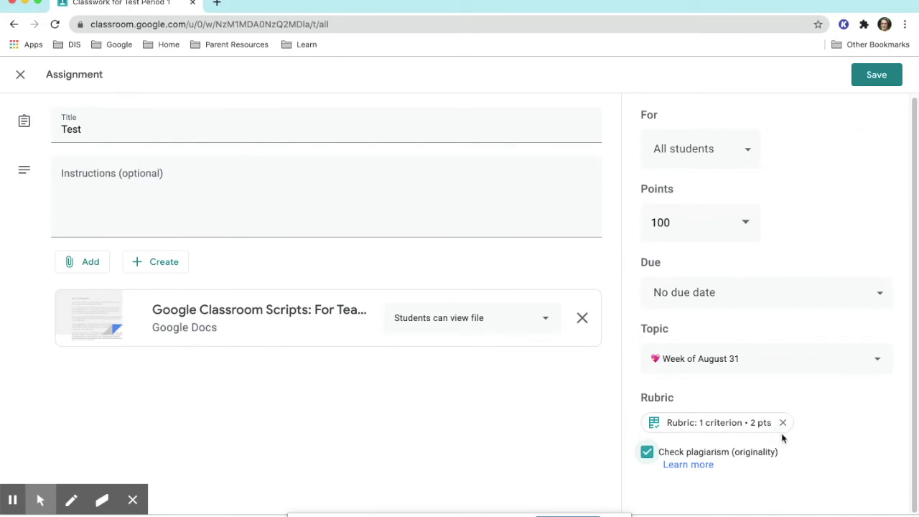
left_click(868, 80)
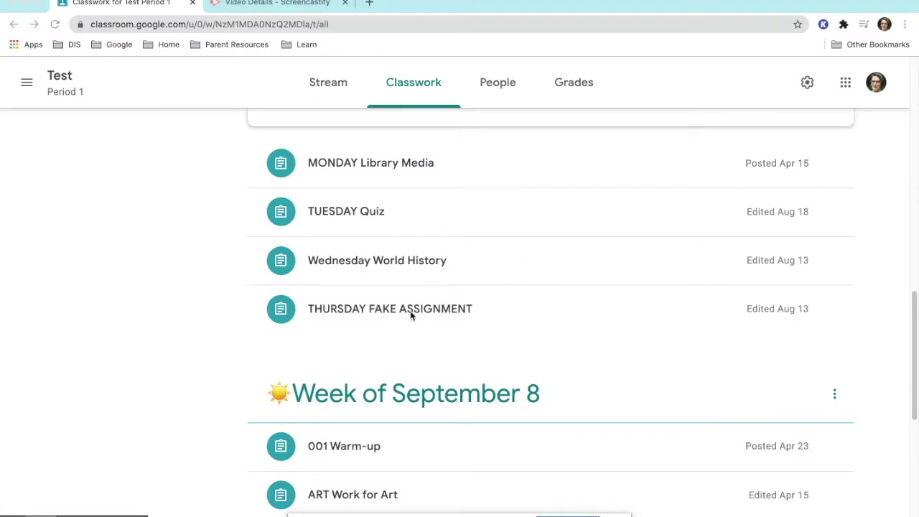
Step: Open THURSDAY FAKE ASSIGNMENT's student work and the first student's submission for grading
left_click(315, 307)
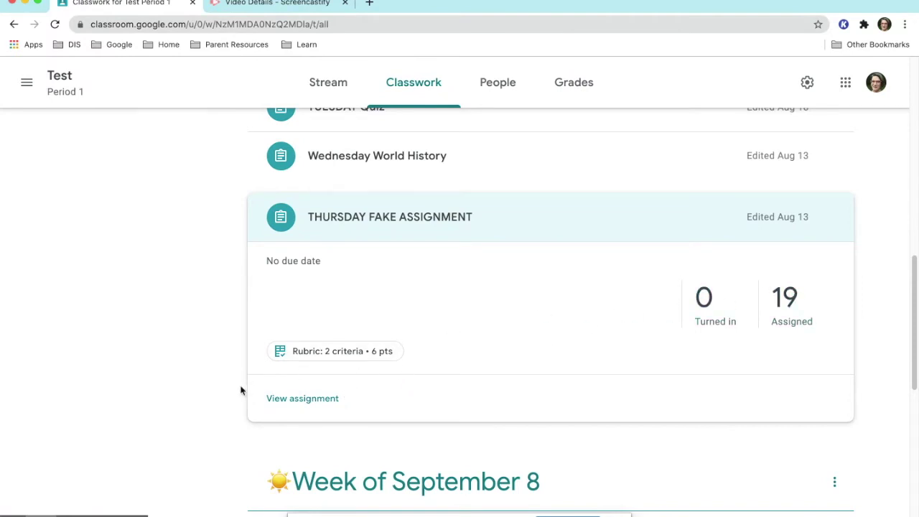
left_click(304, 399)
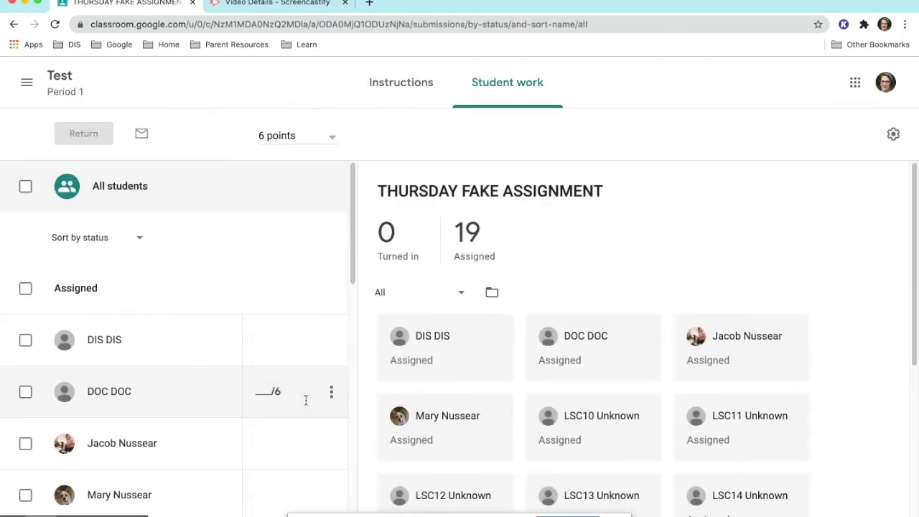
left_click(419, 336)
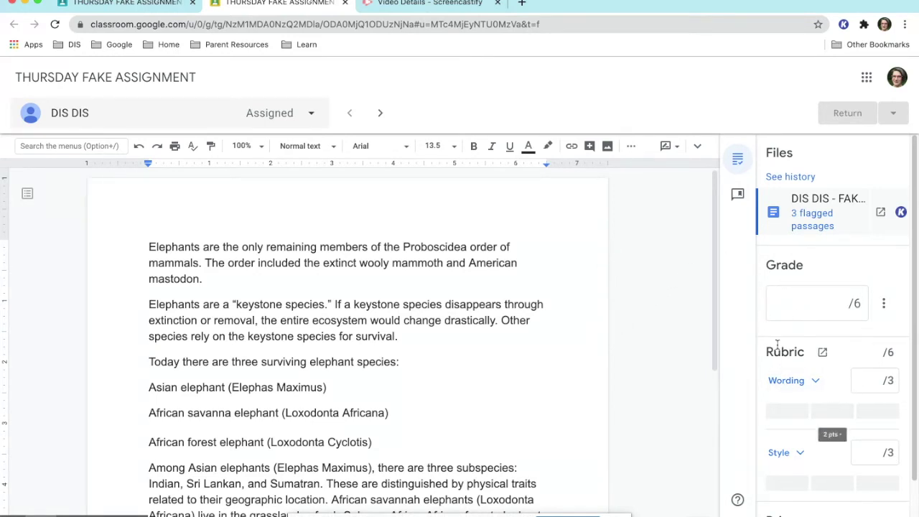
Step: Show the comment bank beside the essay and browse its saved STYLE and INTRODUCTION comments
scroll(798, 365, "down", 2)
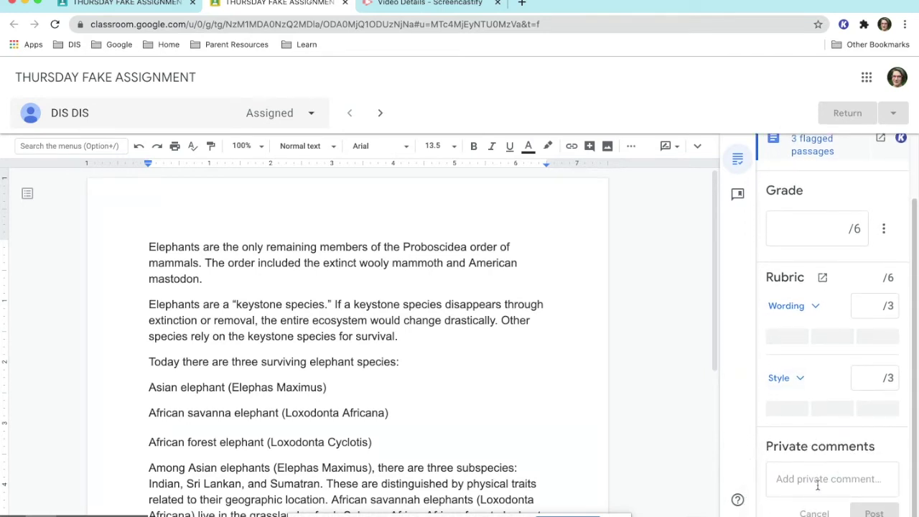
scroll(809, 451, "up", 2)
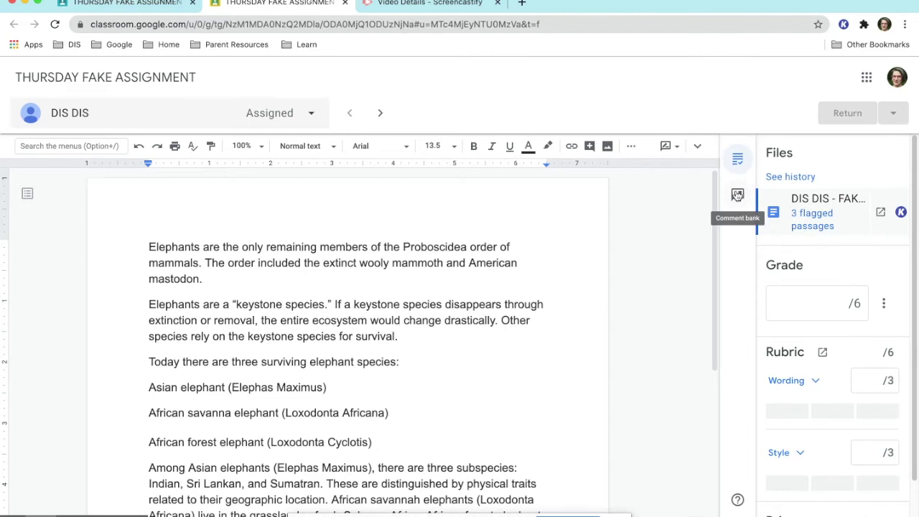
left_click(738, 195)
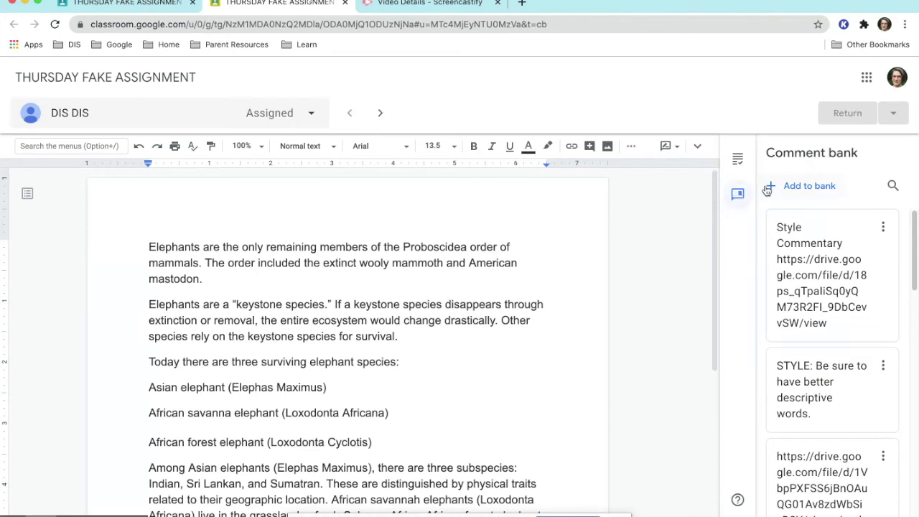
scroll(833, 289, "down", 8)
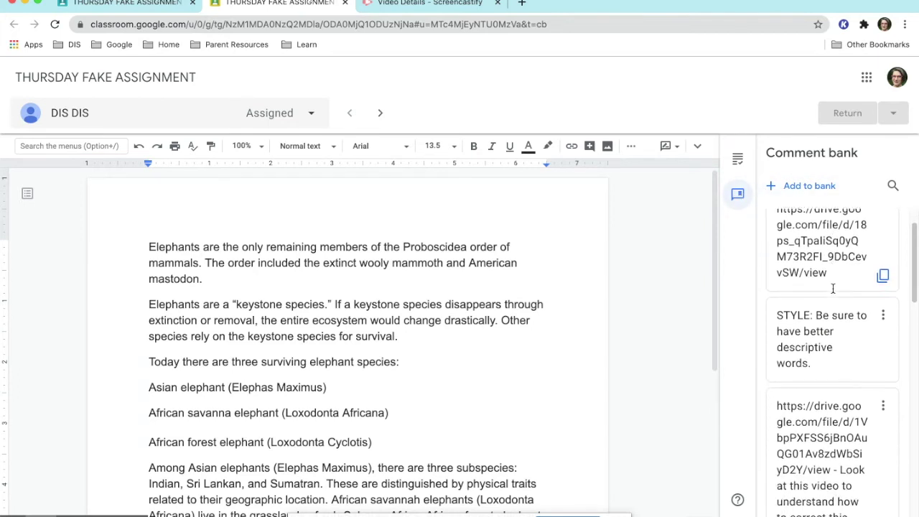
scroll(833, 293, "down", 4)
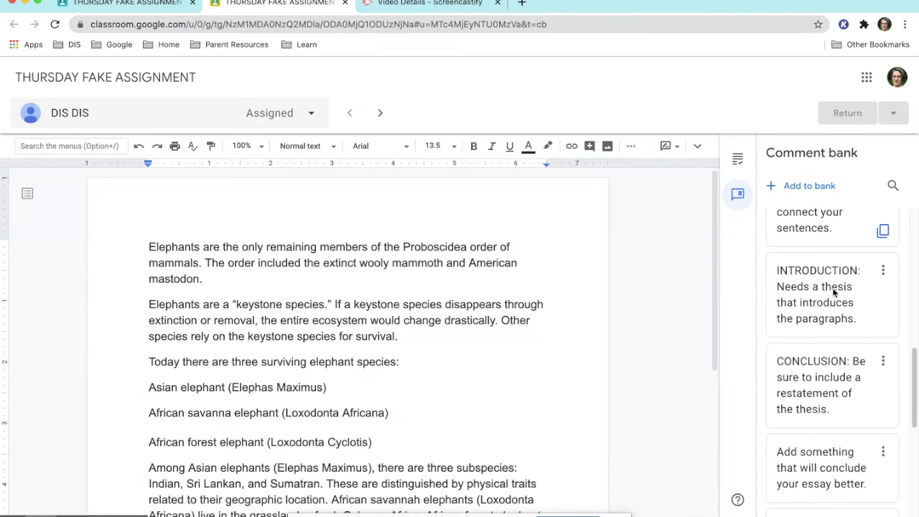
scroll(833, 291, "up", 10)
Step: Save 'Add a better introductory statement to this paragraph.' as a new bank comment
left_click(775, 187)
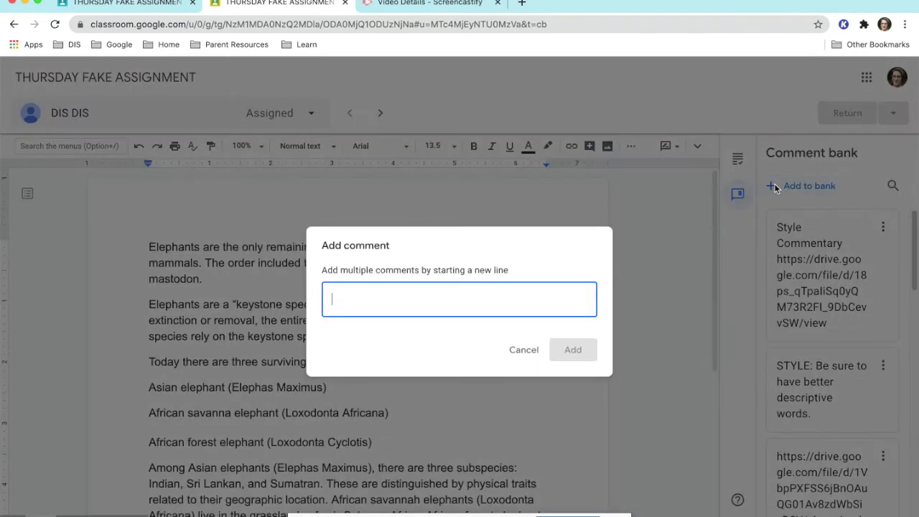
type("Add a better")
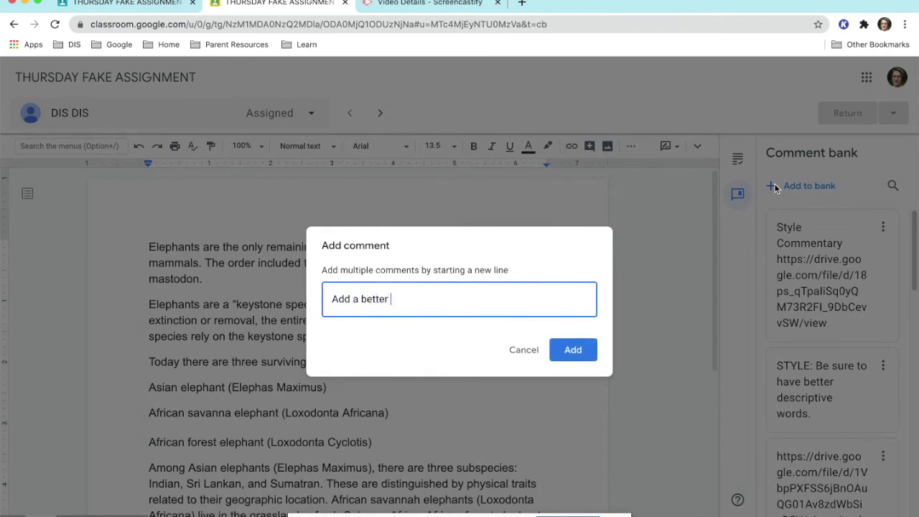
type(" introductory statmen")
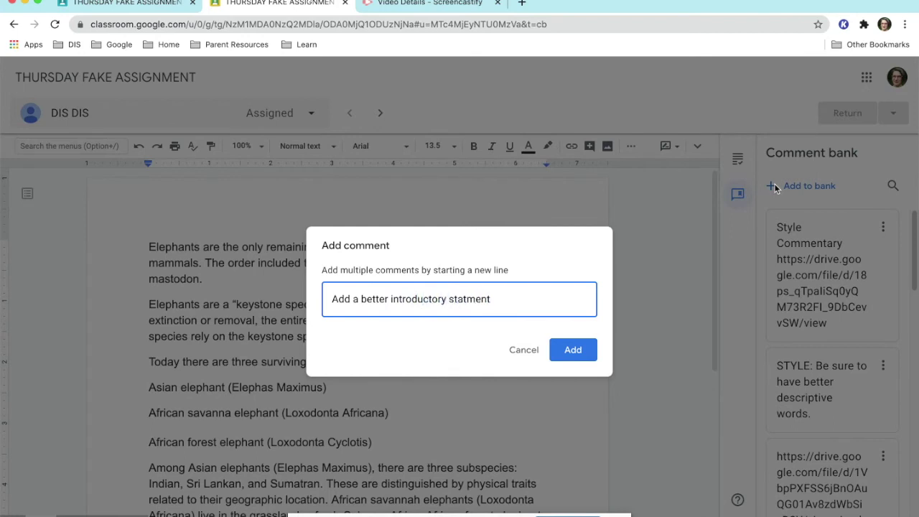
type("t")
key("BackSpace")
key("BackSpace")
type("nt to this parag")
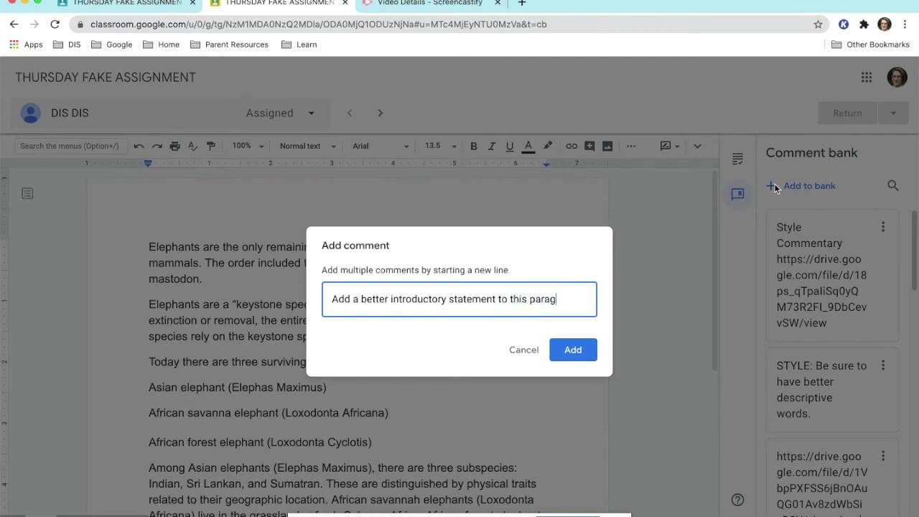
type("raph.")
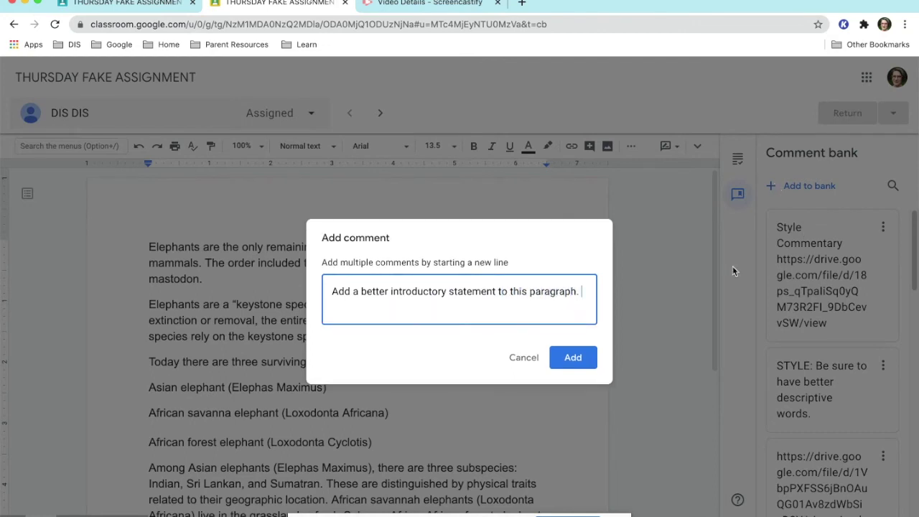
left_click(582, 352)
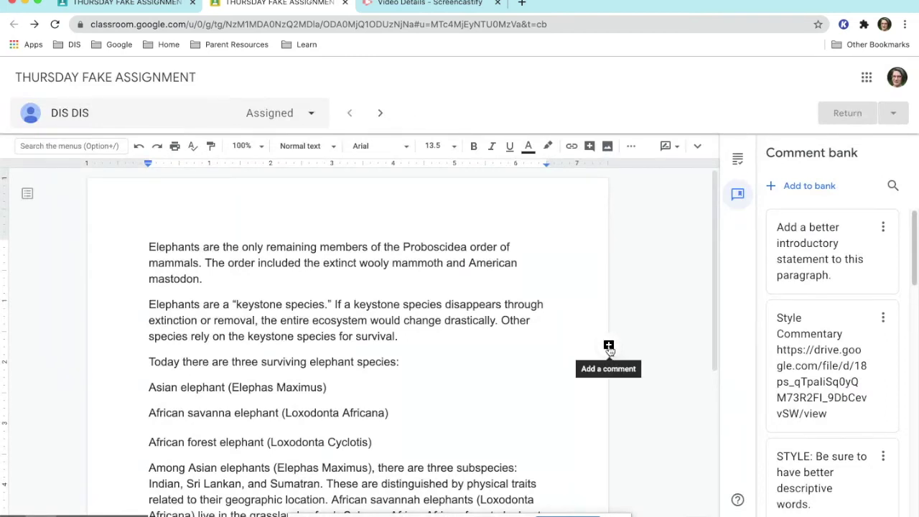
Step: Comment on the keystone species paragraph using the banked introductory-statement comment
left_click(608, 347)
type("pra")
key("BackSpace")
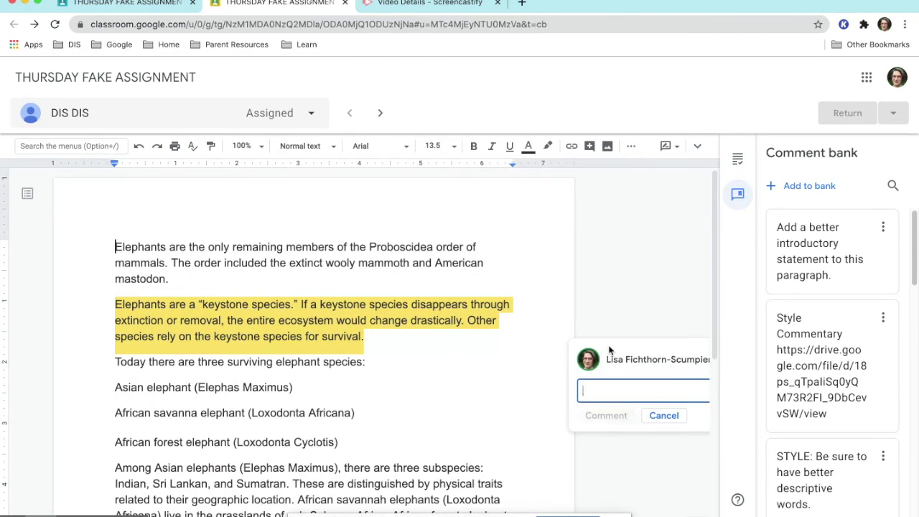
type("paragraph")
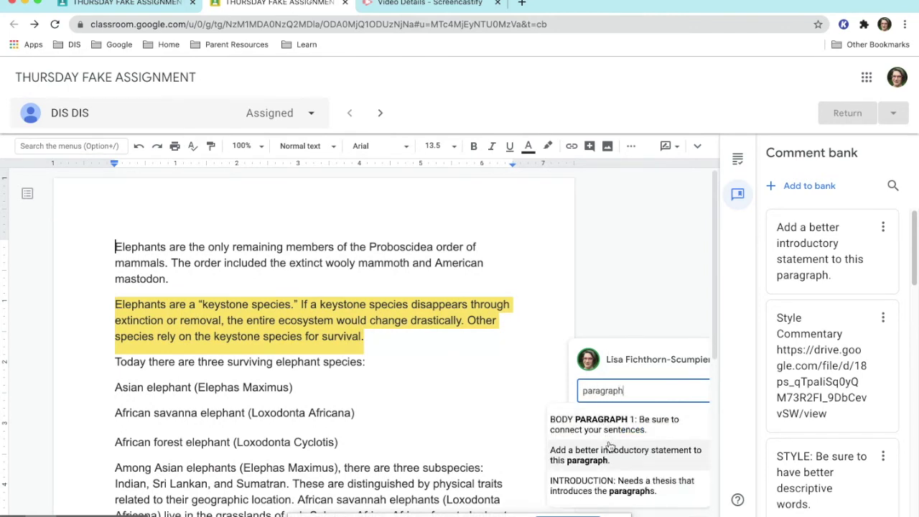
scroll(607, 446, "down", 2)
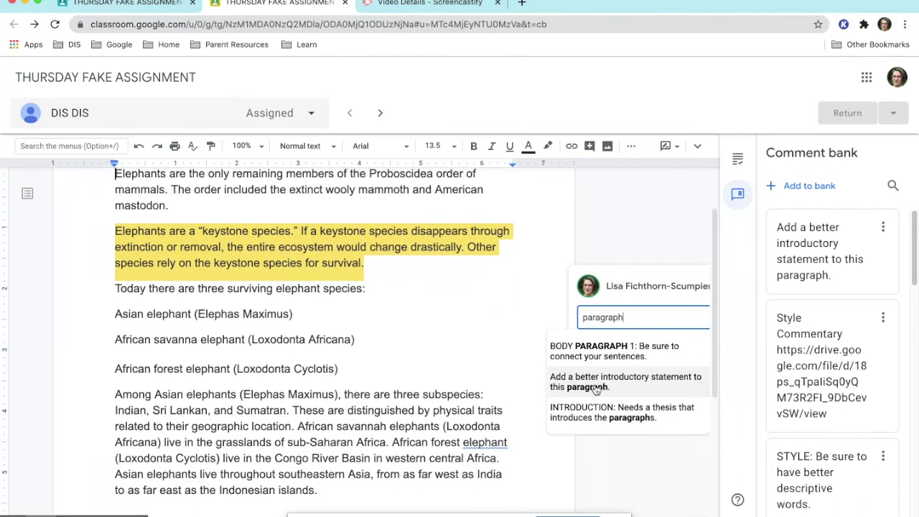
left_click(589, 382)
left_click(603, 356)
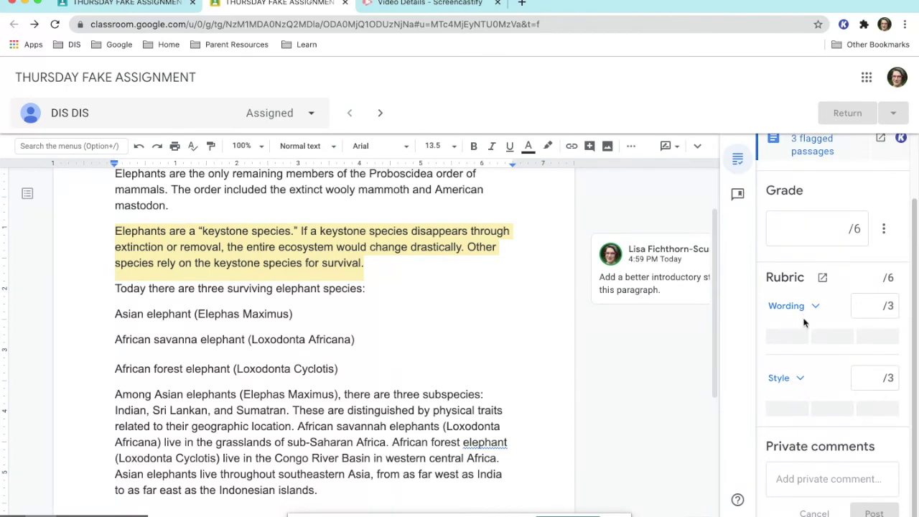
Step: Review the originality report showing 3 passages matched to elephants.com
scroll(804, 323, "up", 2)
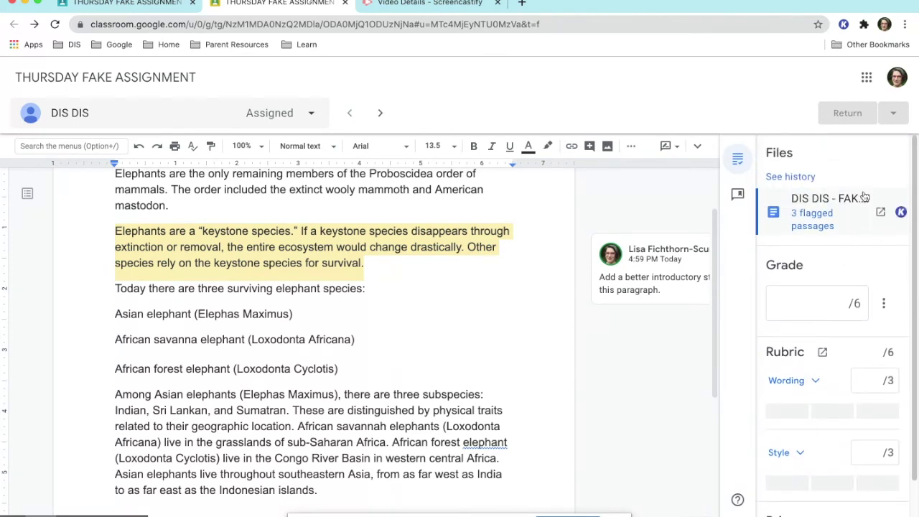
left_click(831, 217)
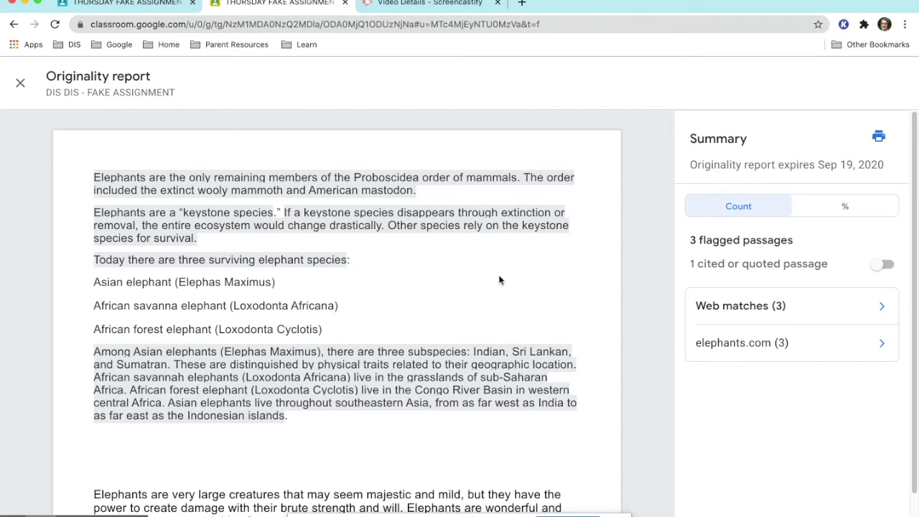
scroll(499, 280, "down", 2)
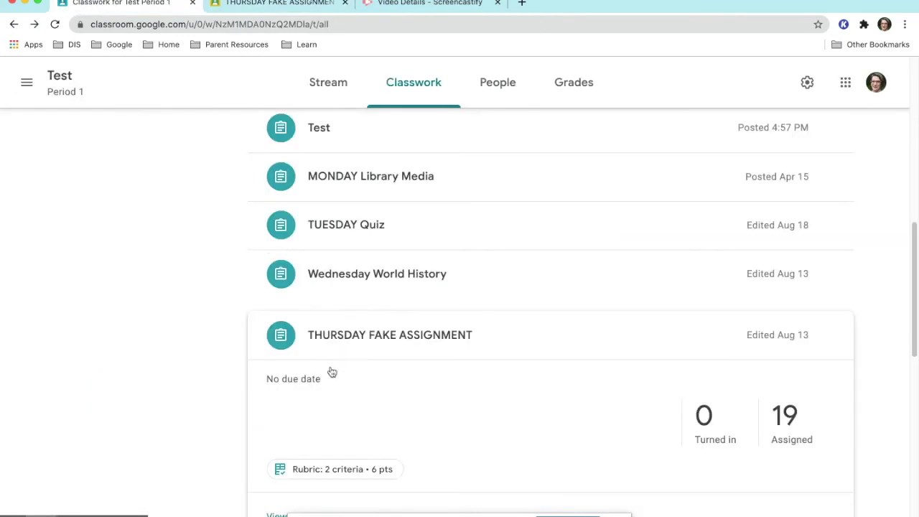
Step: Return the student's 4/6 graded draft, confirming the prompts, and close the grading view back to Classwork
scroll(342, 343, "down", 2)
left_click(290, 364)
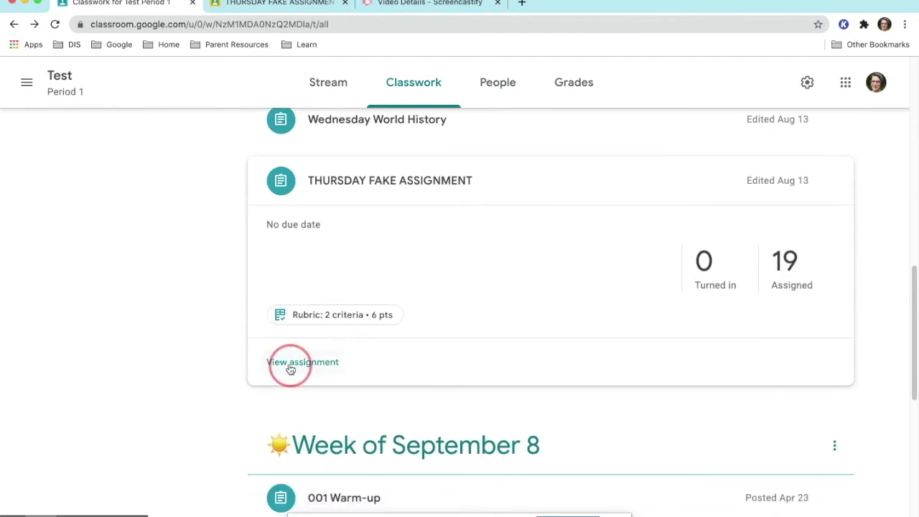
left_click(25, 202)
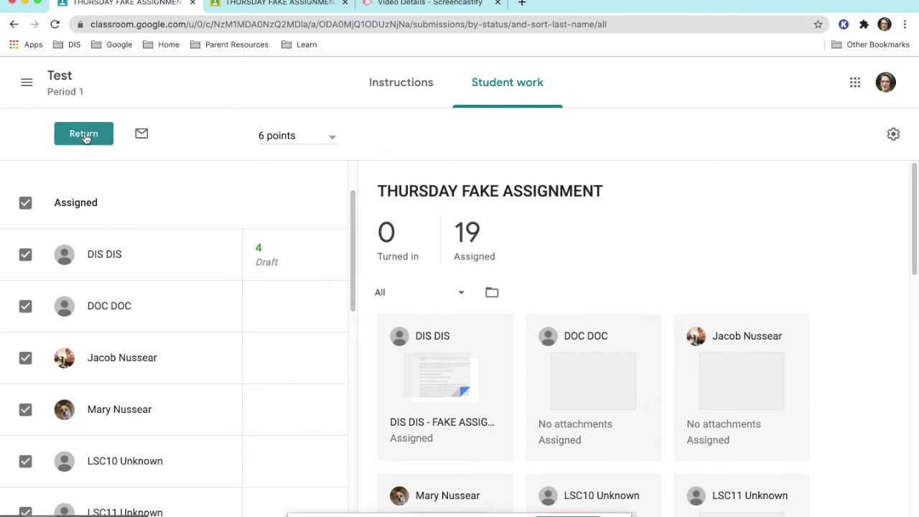
left_click(84, 136)
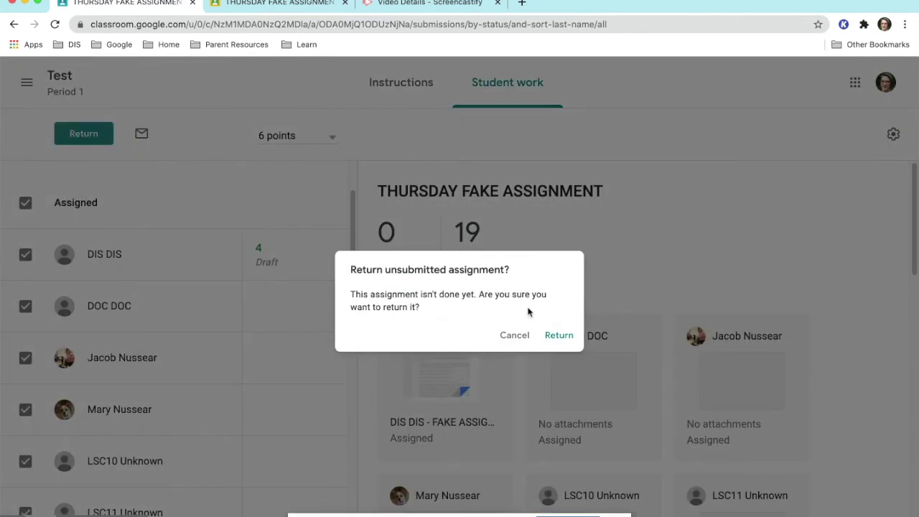
left_click(557, 335)
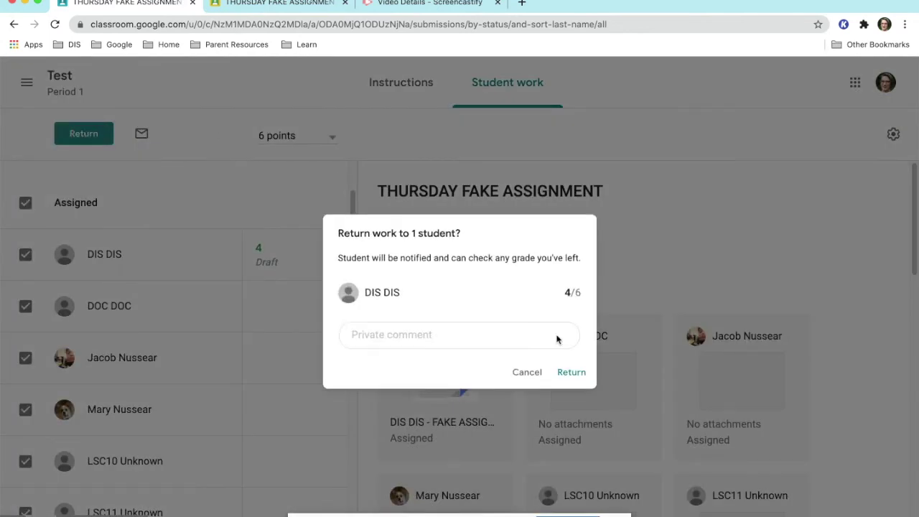
left_click(572, 373)
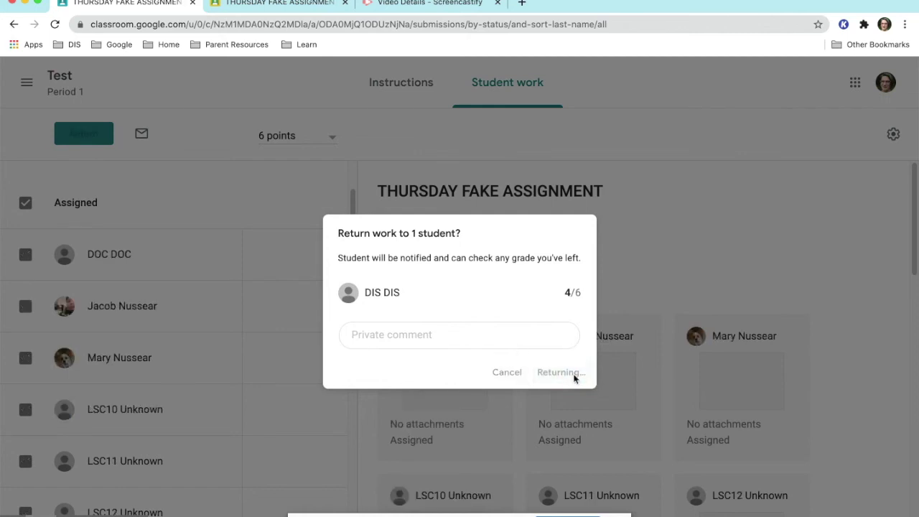
key("super+grave")
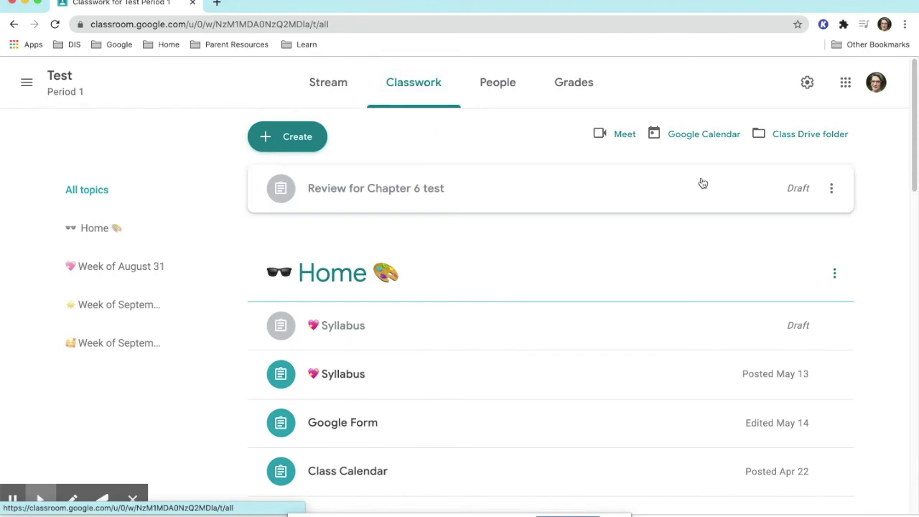
Step: Check the Test class's Overall grade calculation under Grading, leaving it at No overall grade
left_click(807, 82)
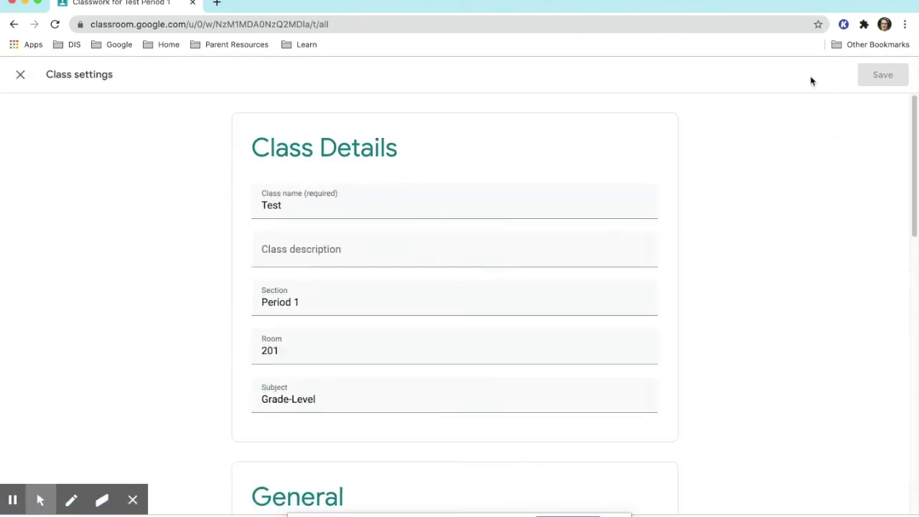
scroll(543, 280, "down", 5)
scroll(543, 286, "down", 4)
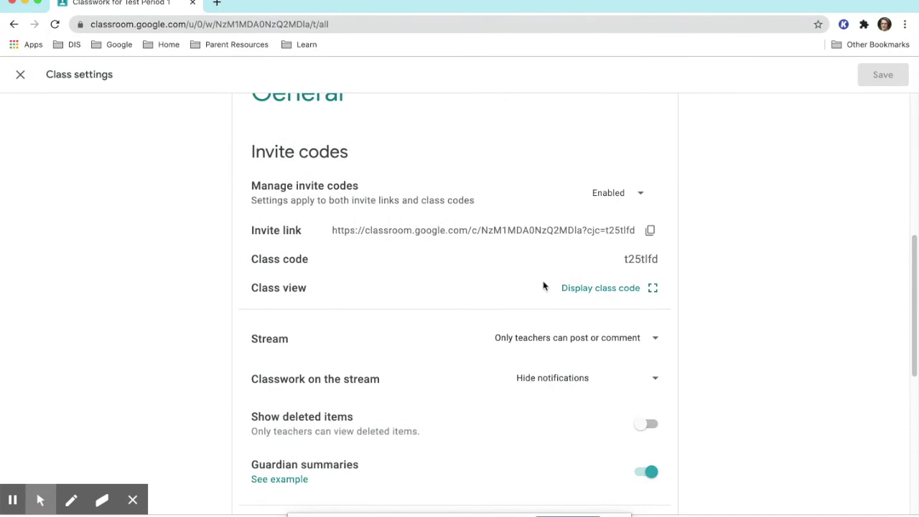
scroll(543, 286, "down", 4)
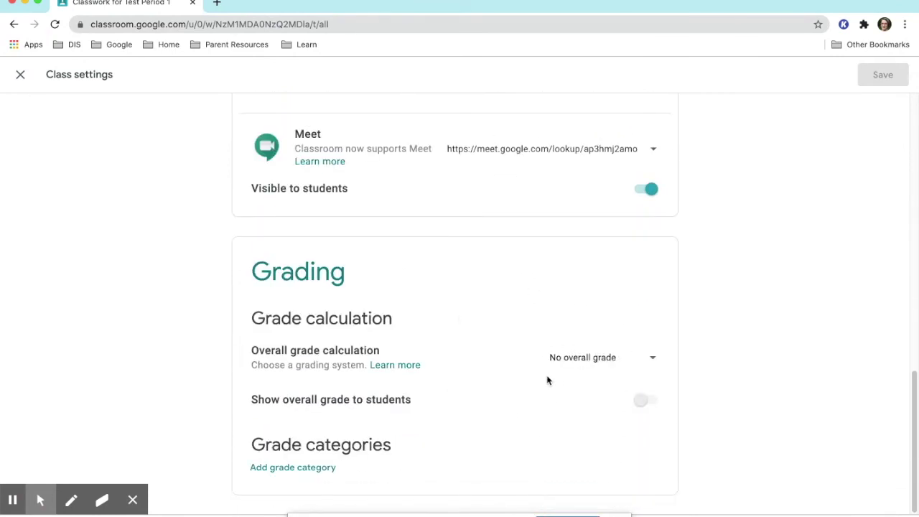
left_click(654, 360)
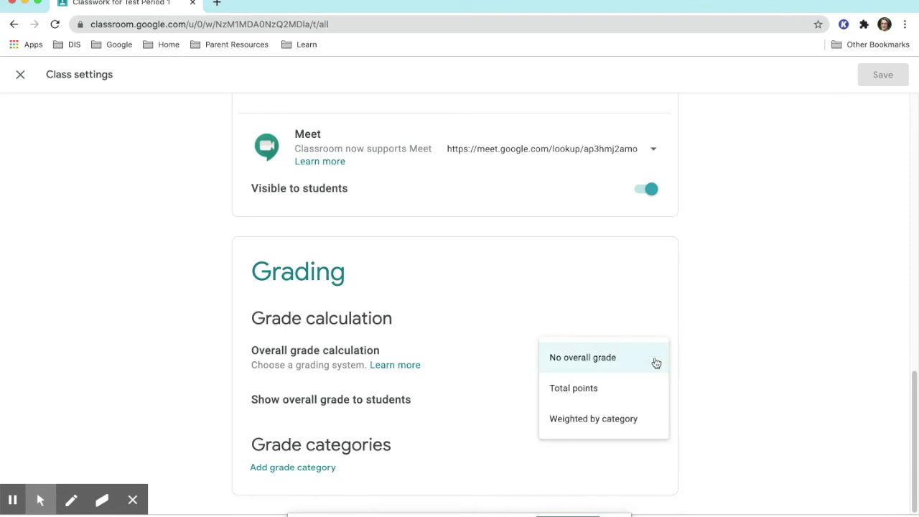
left_click(471, 408)
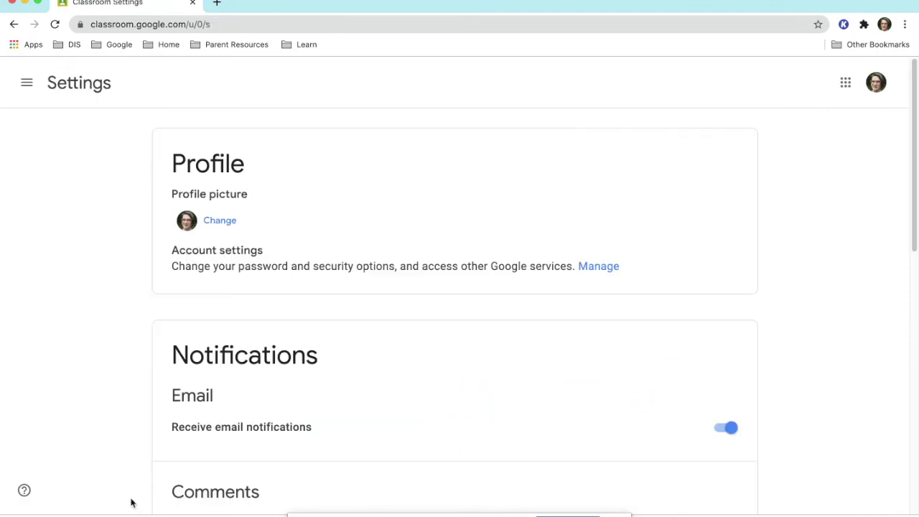
Step: Open Classroom account Settings from the main menu and review the Notifications toggles, all left on
left_click(28, 79)
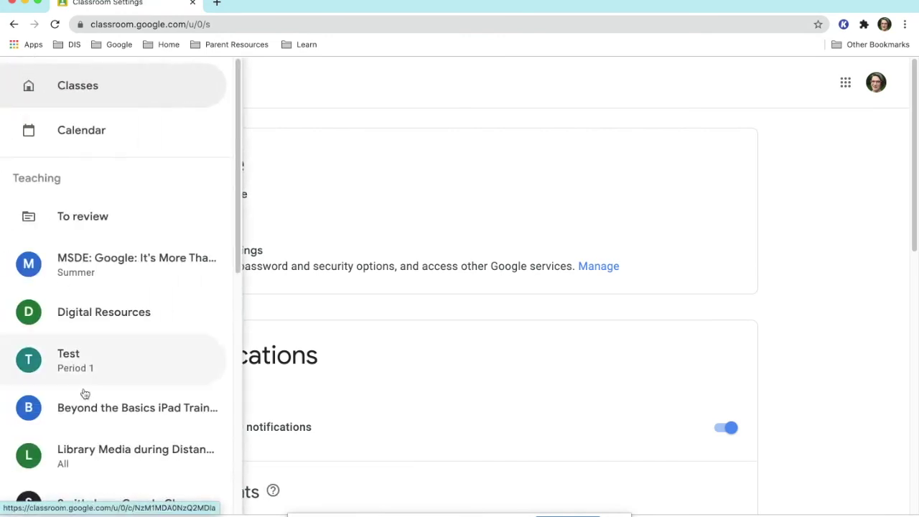
scroll(82, 390, "down", 7)
left_click(74, 485)
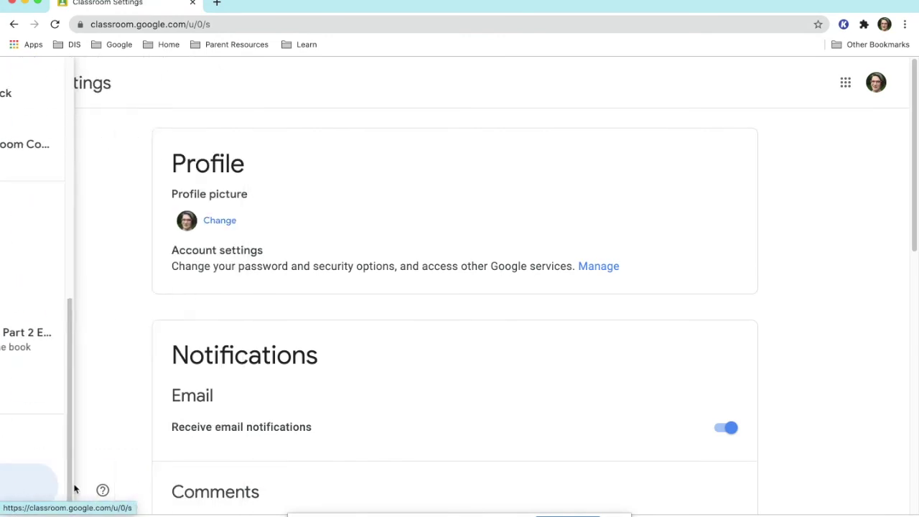
scroll(241, 321, "down", 6)
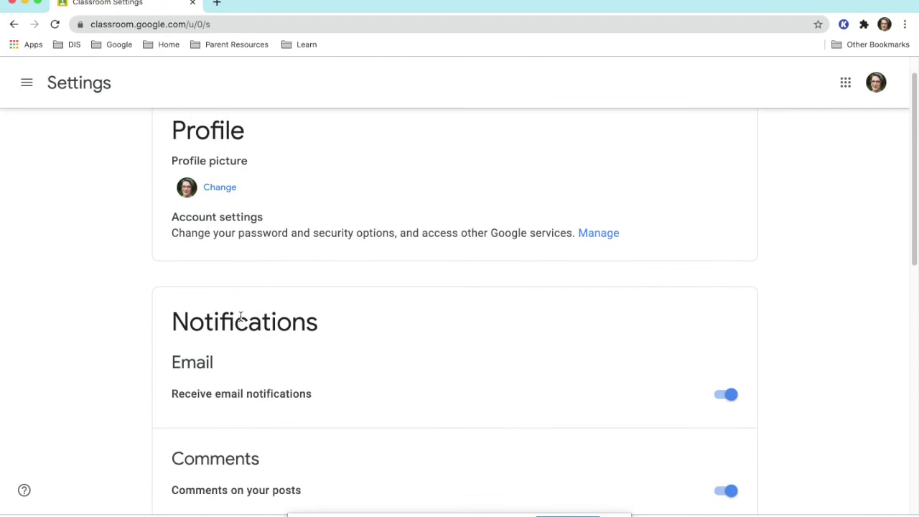
scroll(241, 321, "down", 5)
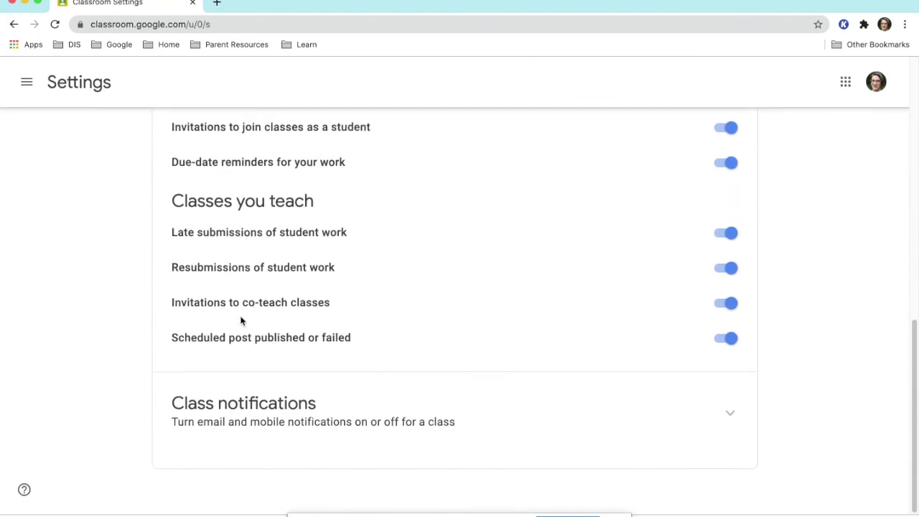
scroll(241, 321, "up", 7)
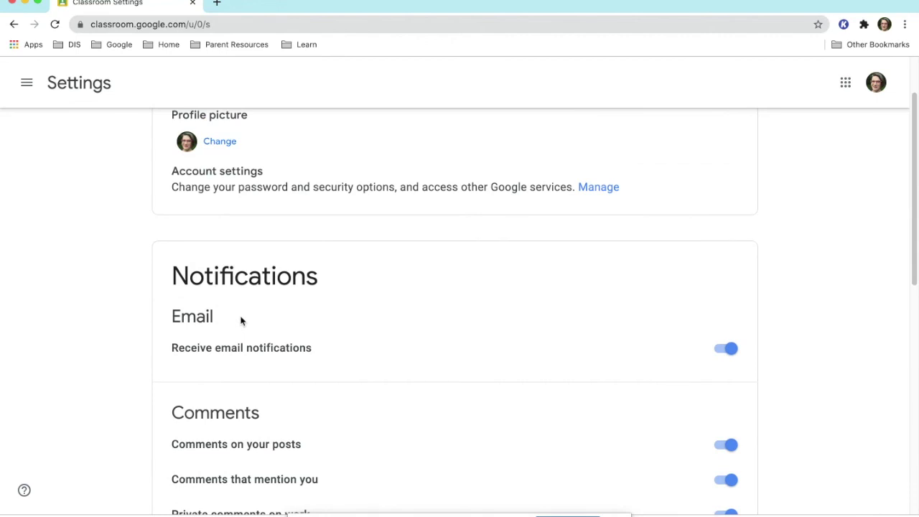
scroll(242, 321, "up", 1)
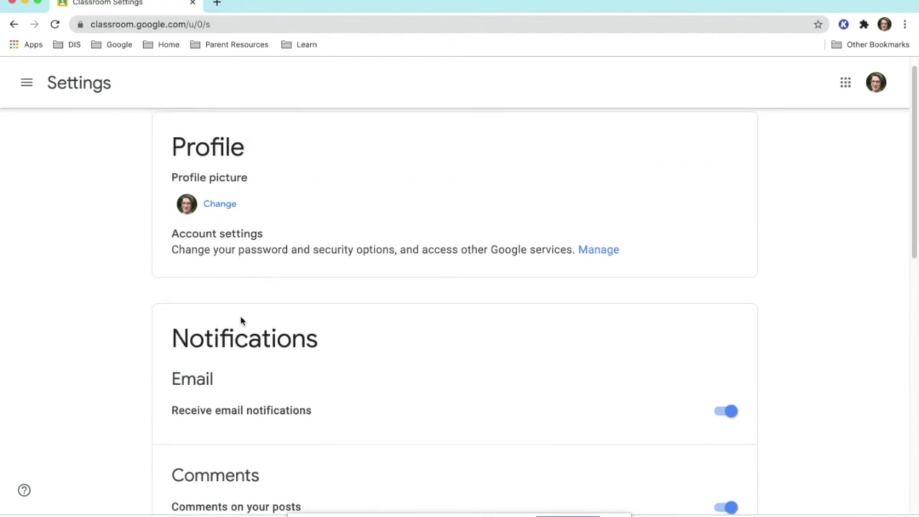
scroll(241, 321, "down", 5)
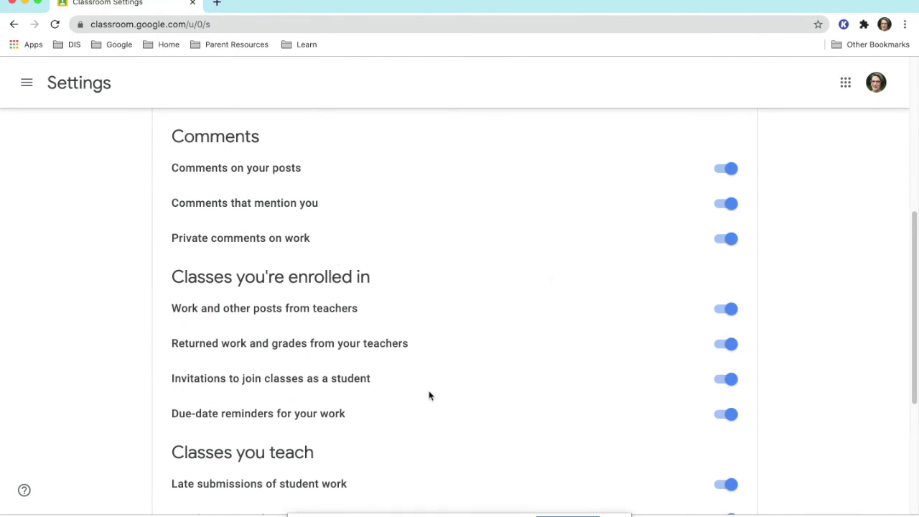
scroll(429, 395, "down", 3)
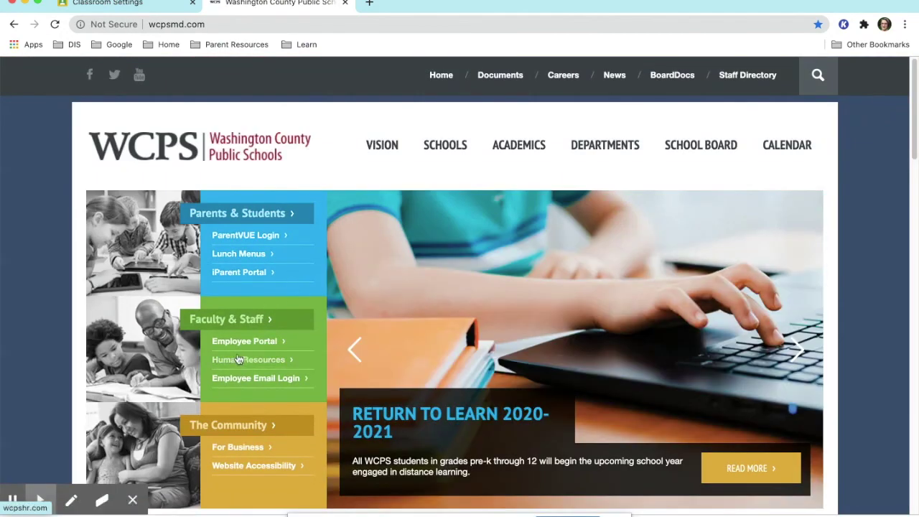
Step: Go to the Employee Portal under Faculty & Staff on wcpsmd.com
left_click(239, 342)
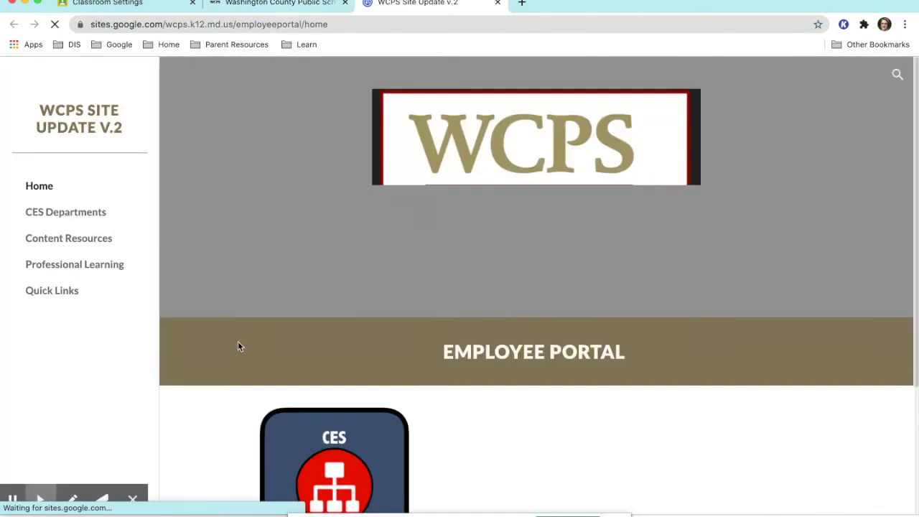
Step: Navigate Professional Learning, then Teachers, to the Professional Learning Videos page
scroll(239, 347, "down", 3)
scroll(239, 347, "down", 2)
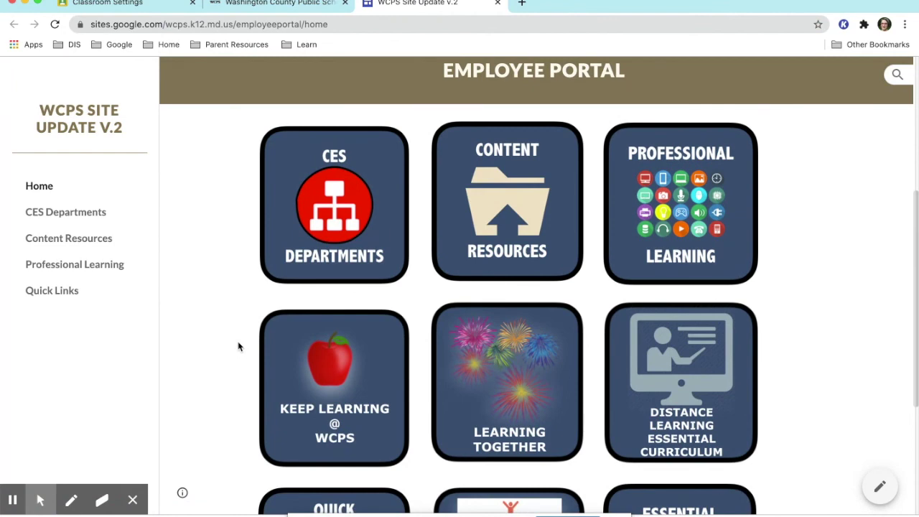
left_click(660, 255)
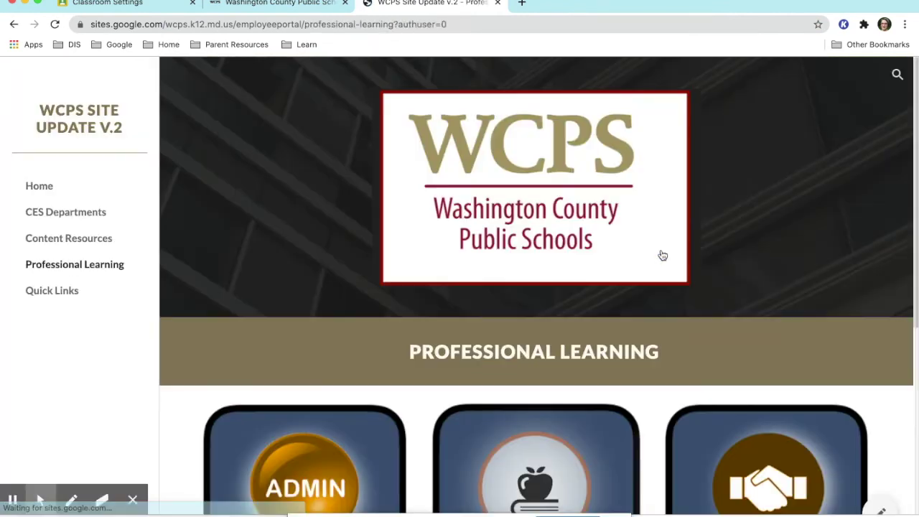
scroll(660, 255, "down", 3)
left_click(542, 325)
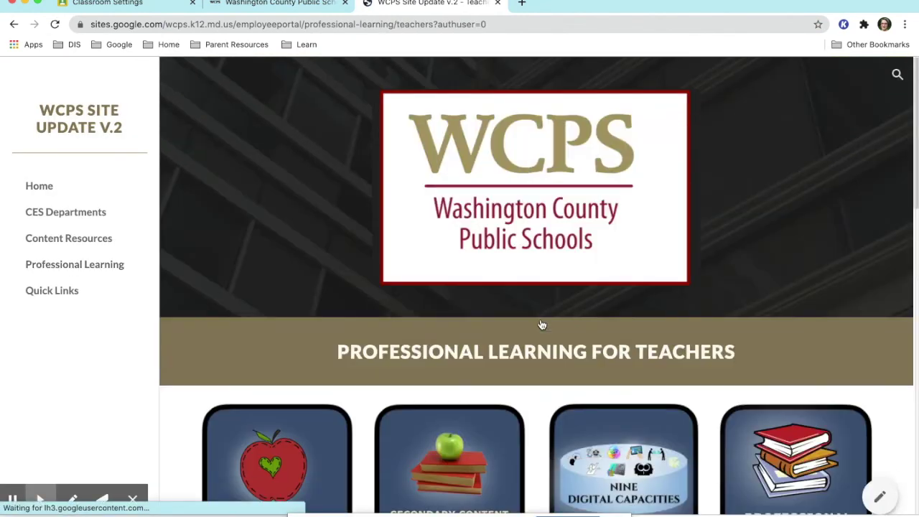
scroll(542, 325, "down", 3)
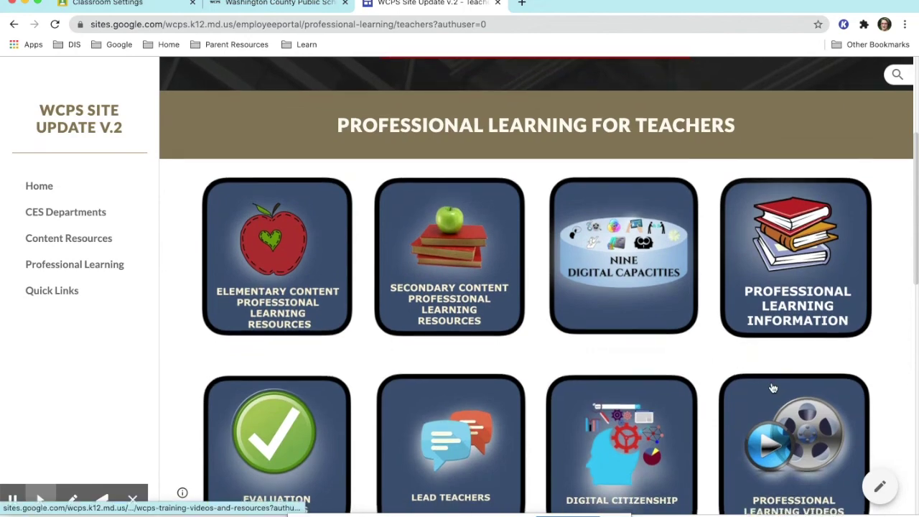
scroll(776, 380, "down", 3)
left_click(792, 330)
Step: Open the Google videos collection and then its Google Classroom training guide
scroll(790, 328, "down", 3)
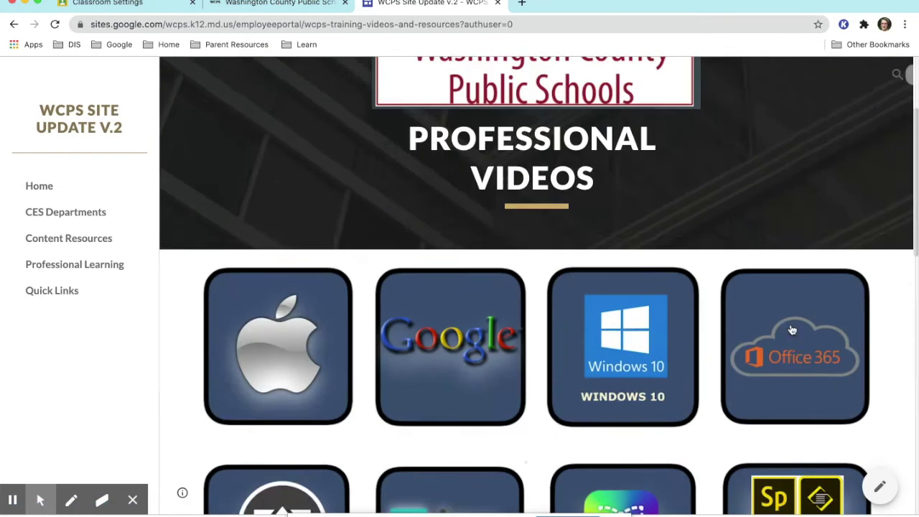
left_click(474, 307)
scroll(671, 160, "down", 10)
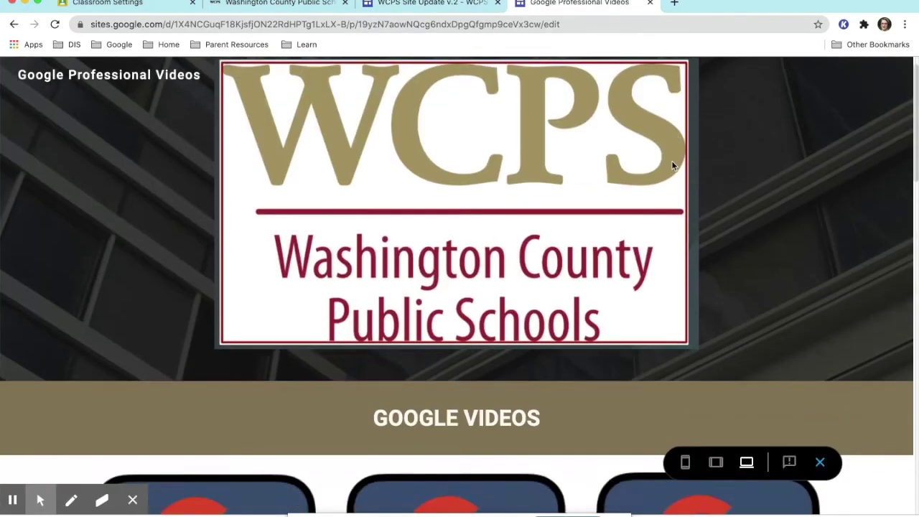
scroll(658, 165, "up", 3)
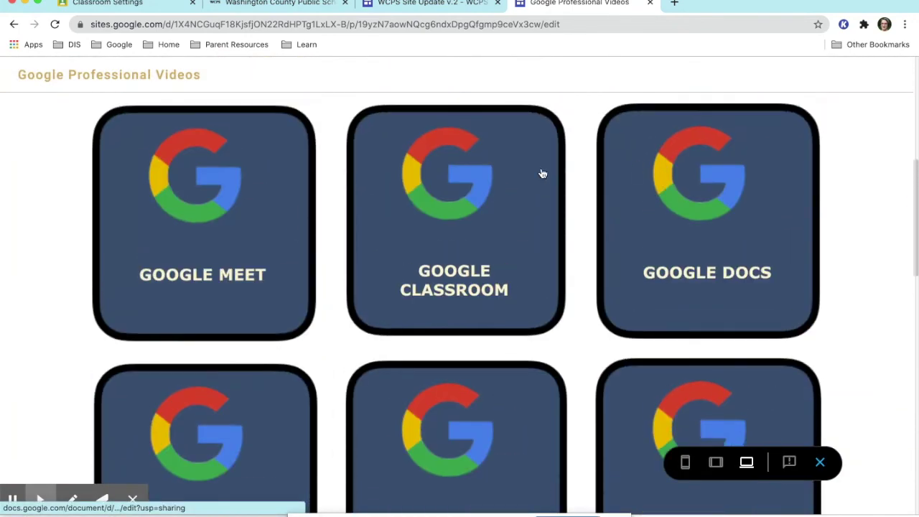
left_click(466, 186)
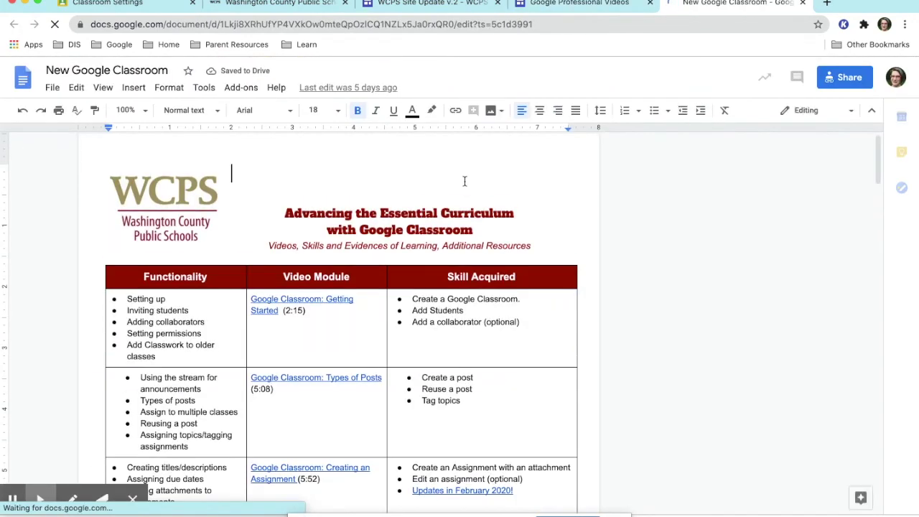